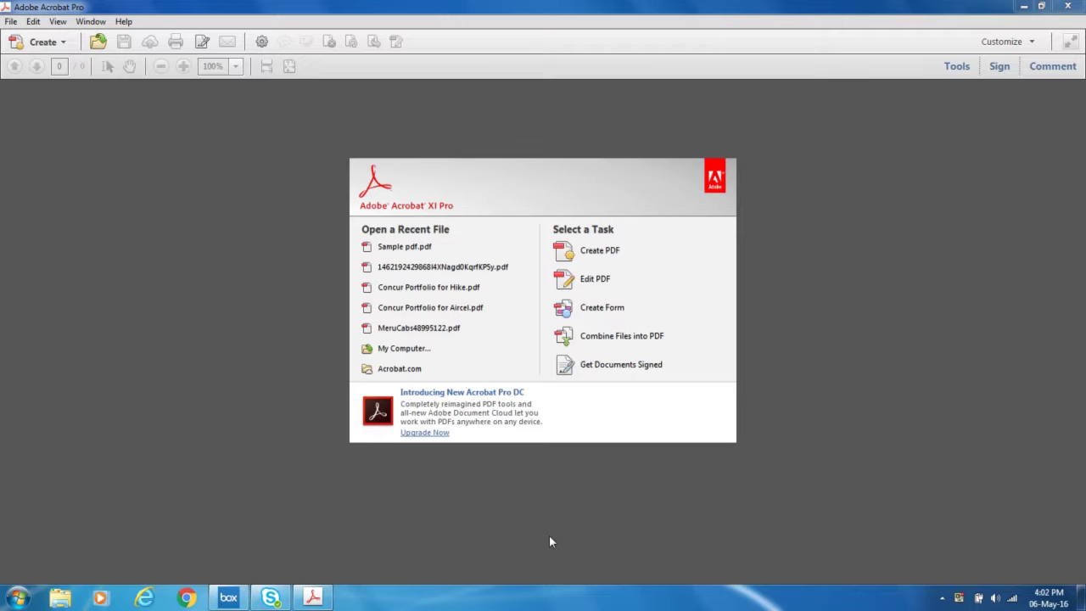
# Search the Start menu for 'sample pdf' and open Sample pdf with Edit with Adobe Acrobat
pyautogui.click(17, 597)
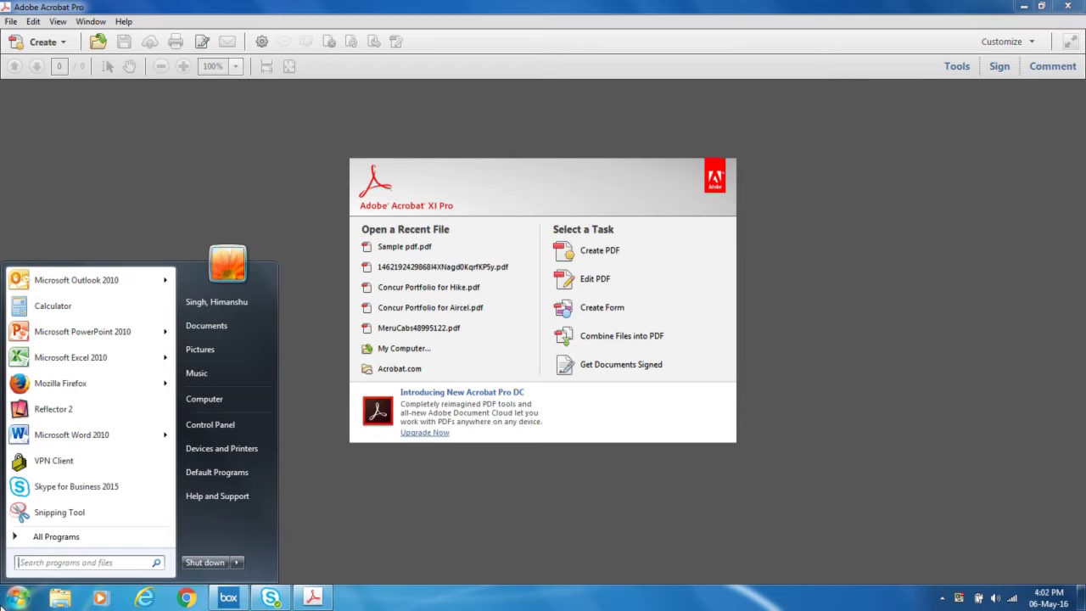
pyautogui.write('sample')
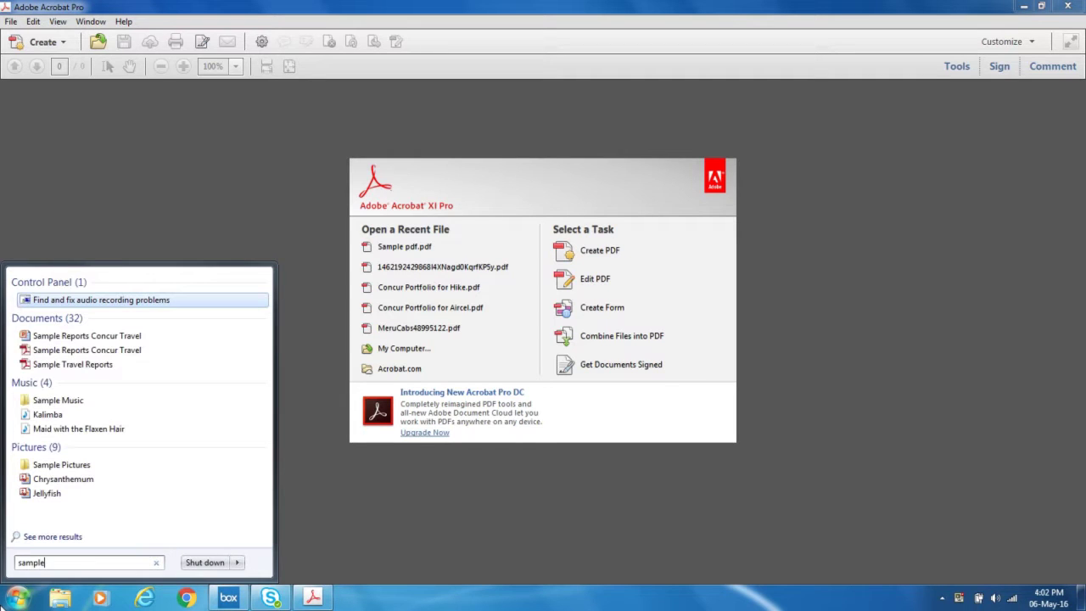
pyautogui.write(' pdf')
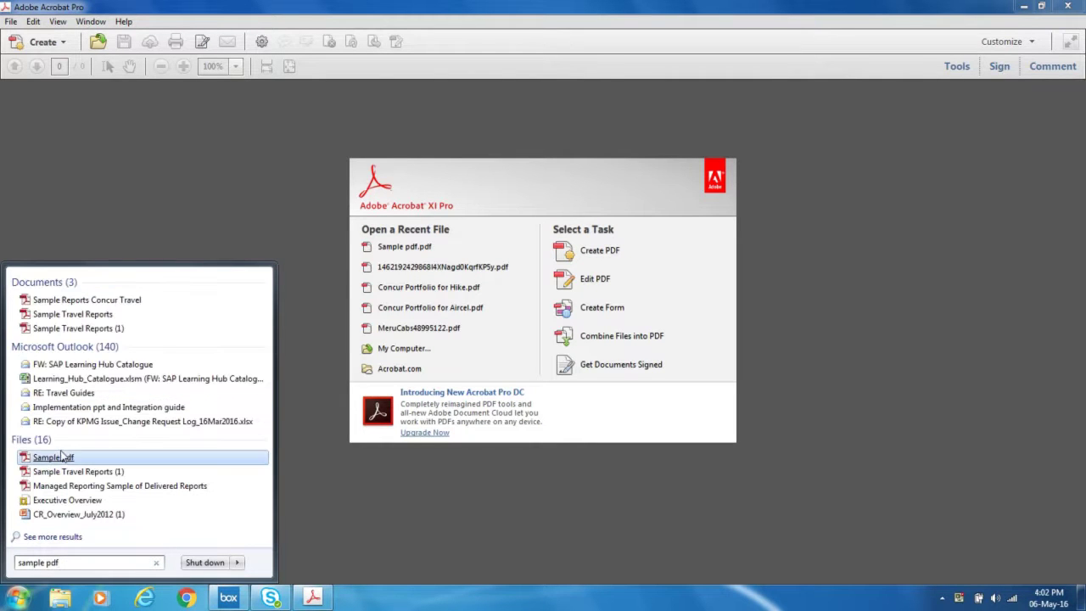
pyautogui.rightClick(66, 458)
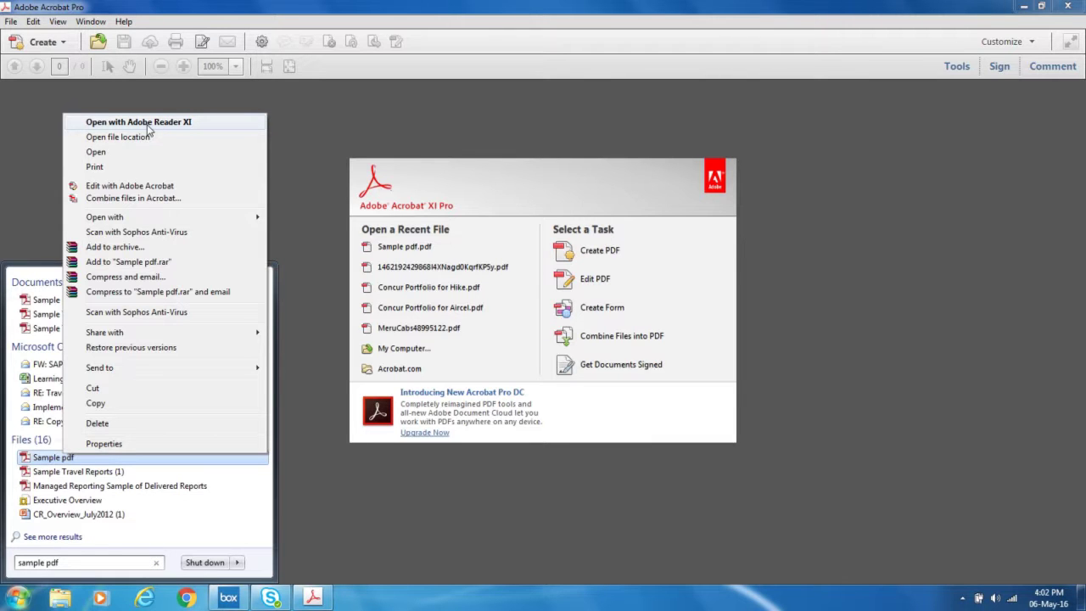
pyautogui.click(141, 186)
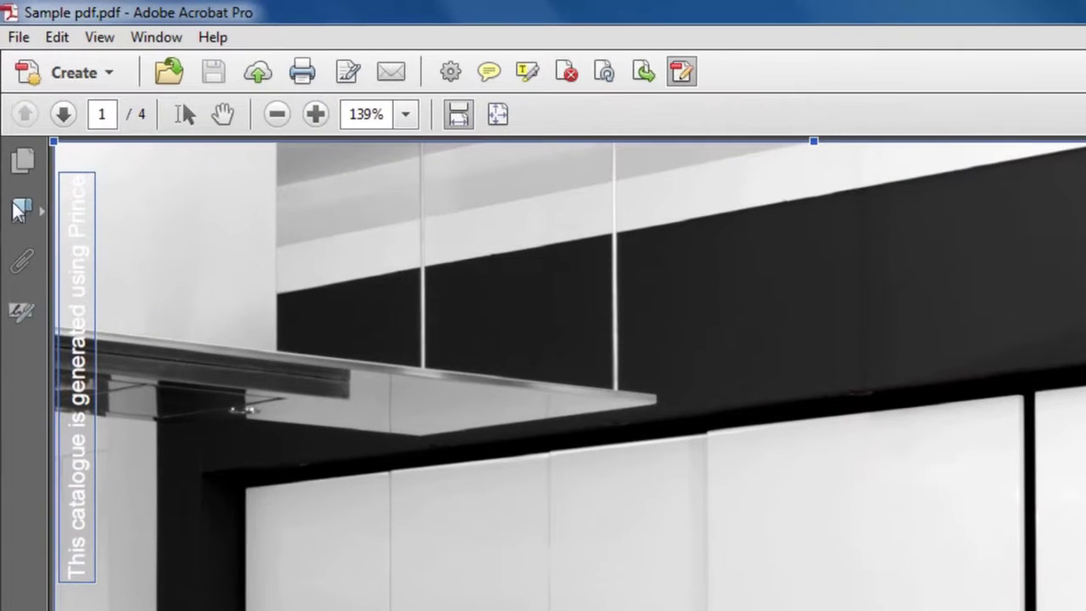
# Browse the File > Save As Other > Spreadsheet export formats
pyautogui.click(15, 42)
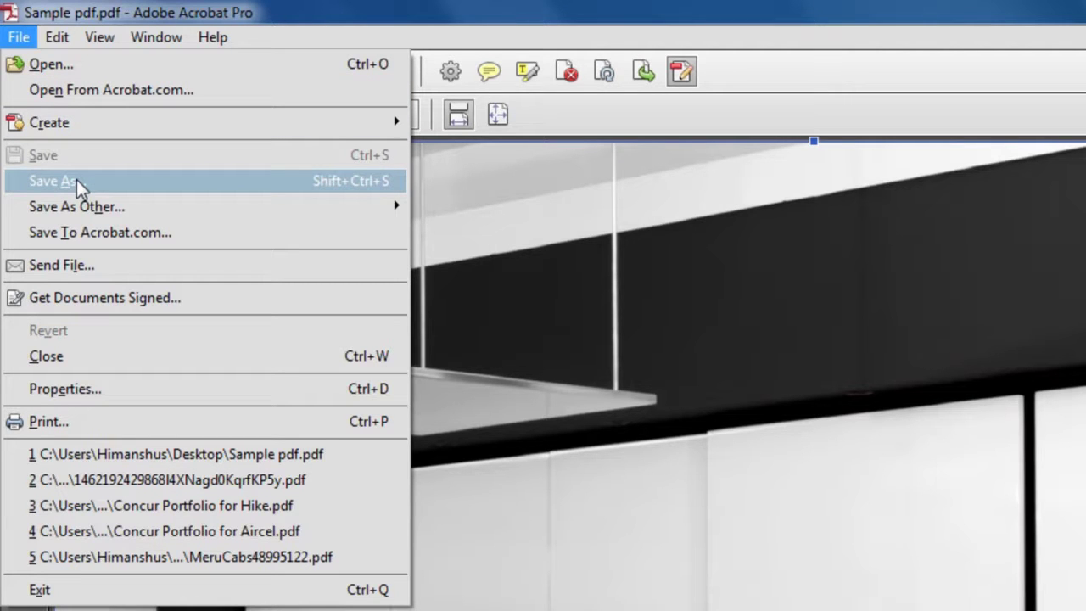
pyautogui.moveTo(81, 211)
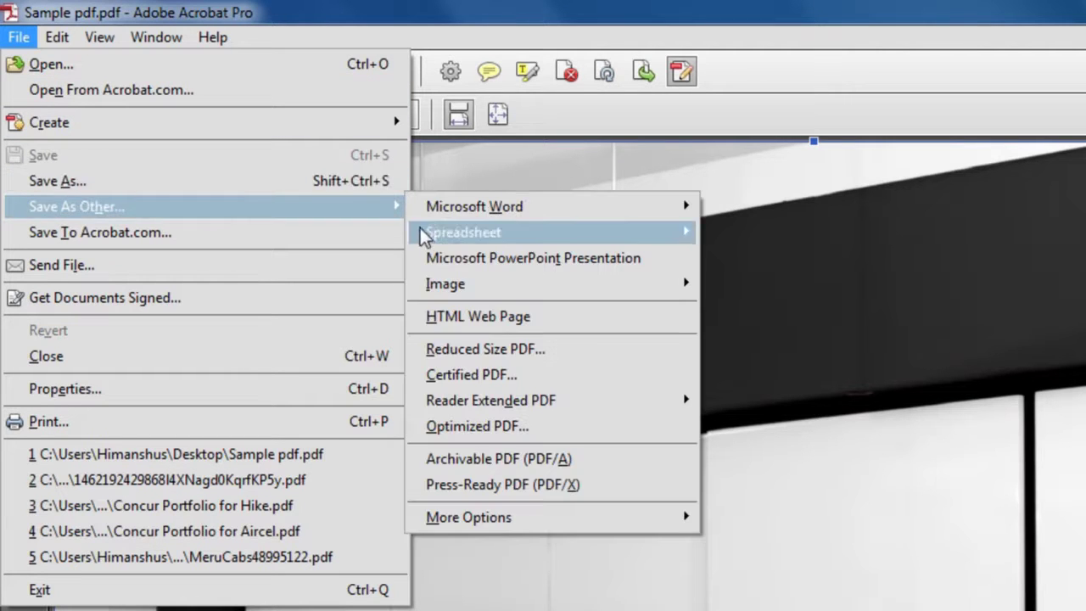
pyautogui.moveTo(475, 233)
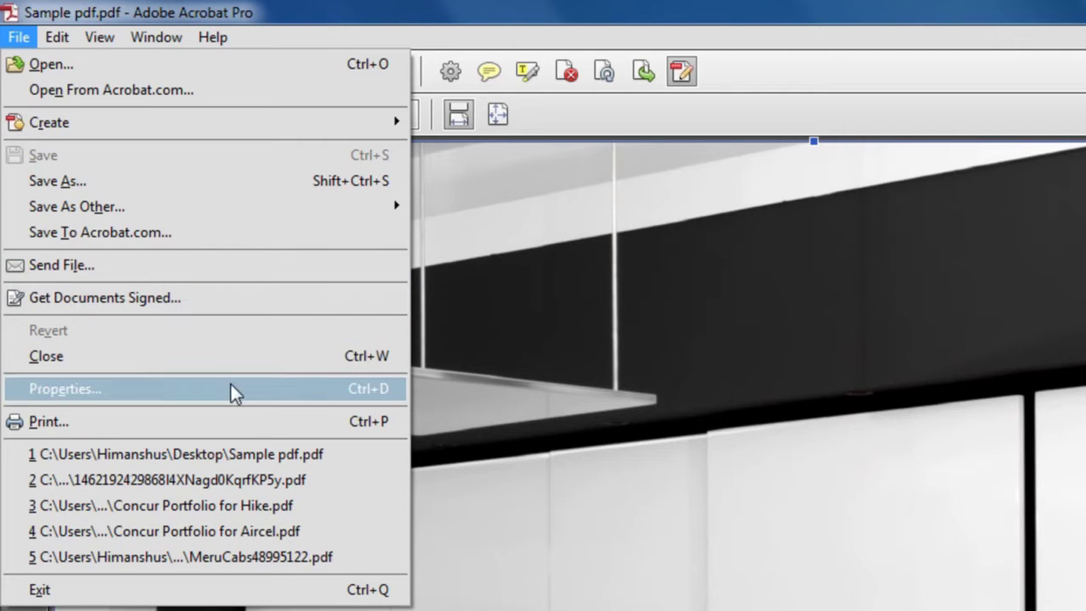
# Turn on Edit Text & Images from the Edit menu
pyautogui.click(59, 38)
pyautogui.click(60, 37)
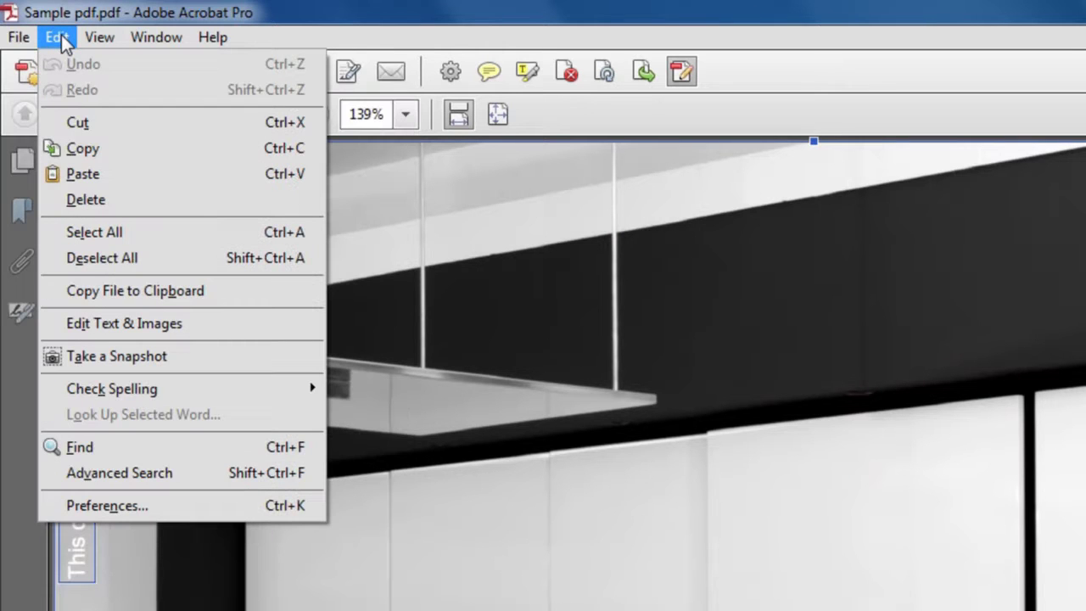
pyautogui.click(175, 326)
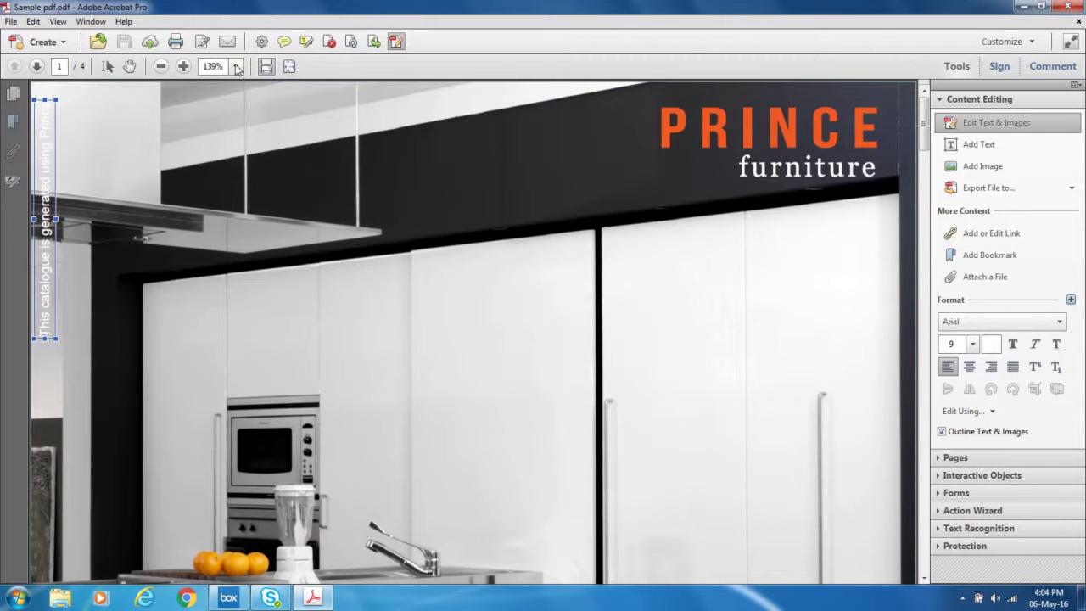
# View the cover at 100% zoom, page forward two pages and back, then hide the Tools pane
pyautogui.click(235, 67)
pyautogui.click(265, 146)
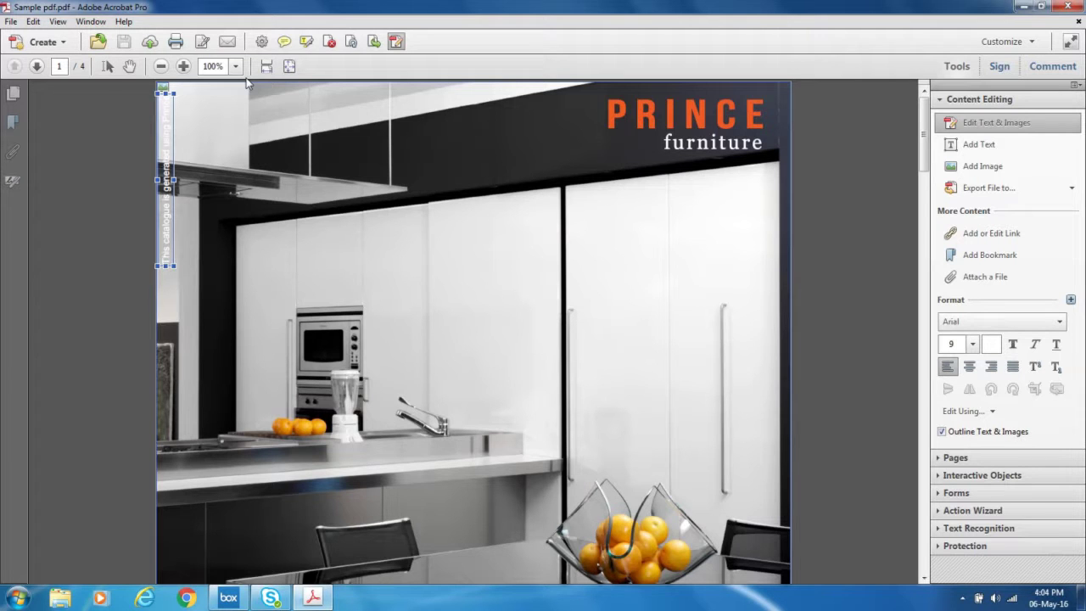
pyautogui.click(37, 66)
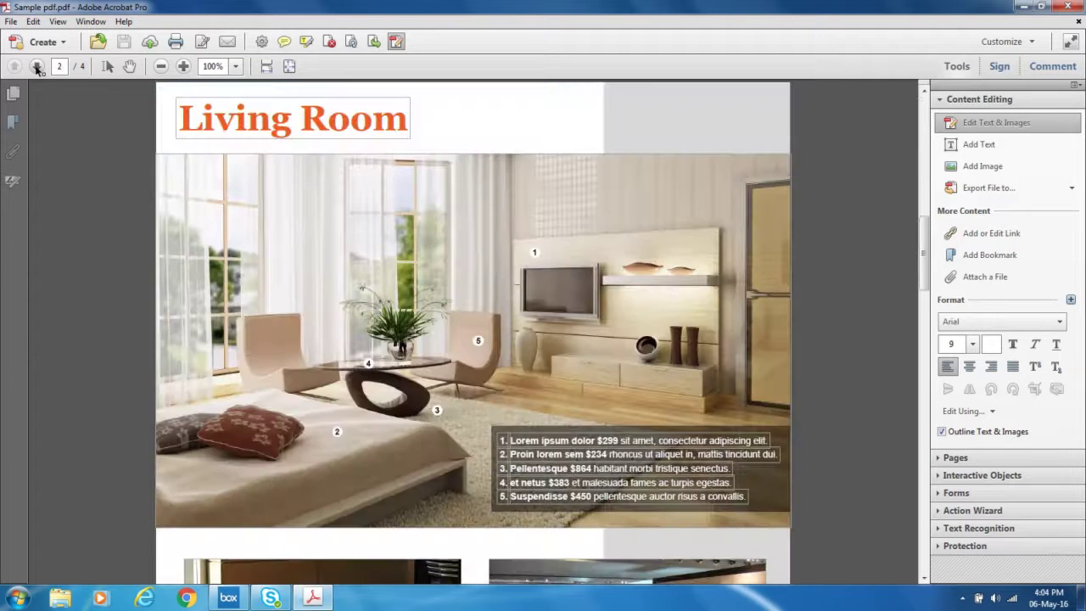
pyautogui.click(37, 66)
pyautogui.click(21, 68)
pyautogui.click(20, 68)
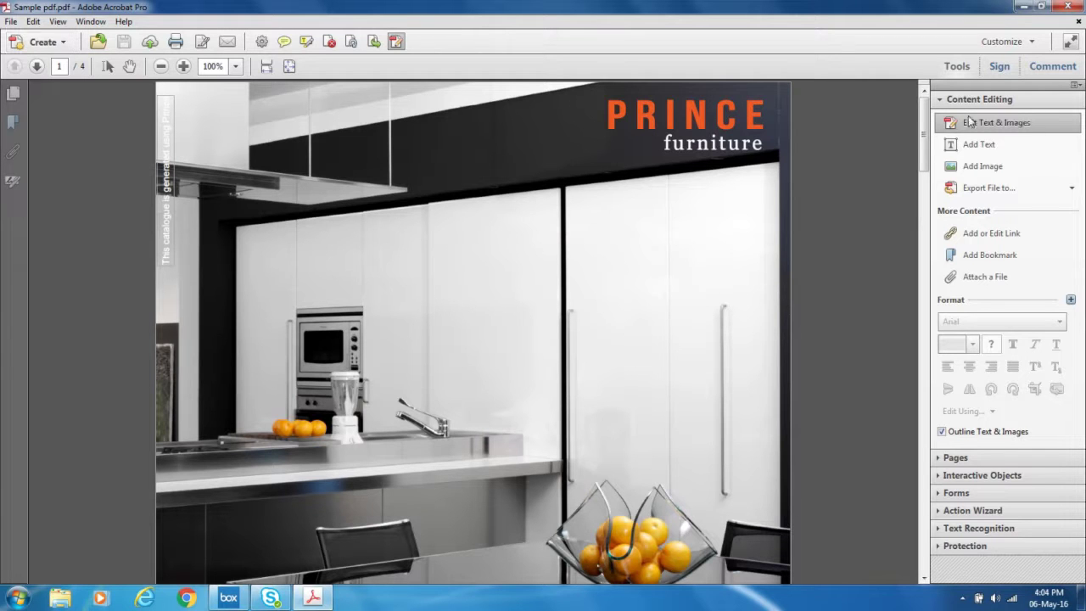
pyautogui.click(951, 76)
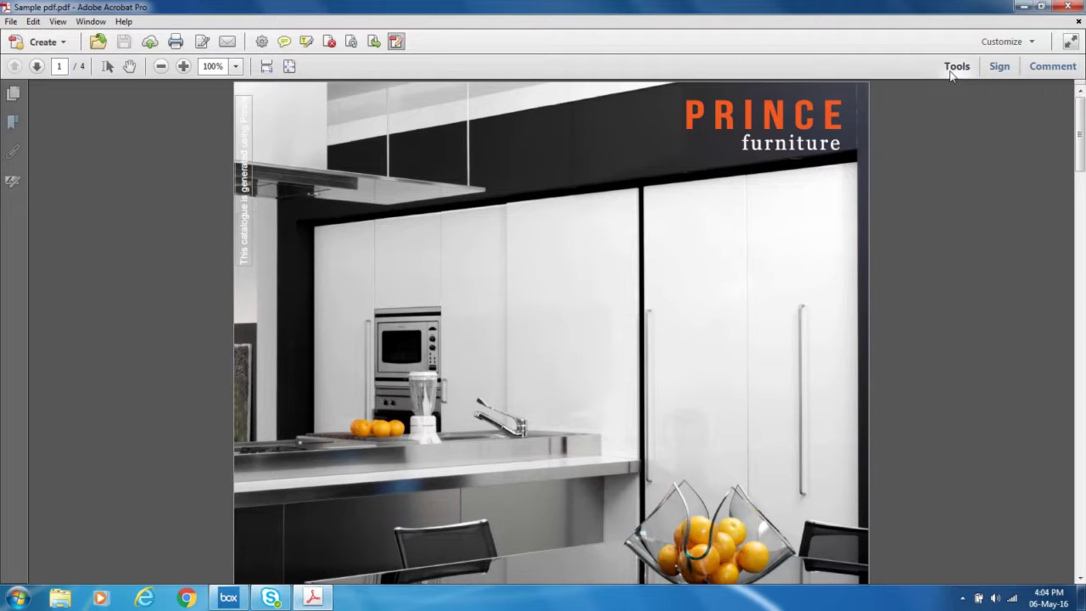
# Reopen the Tools pane, reactivate Edit Text & Images, and scroll down the cover
pyautogui.click(951, 75)
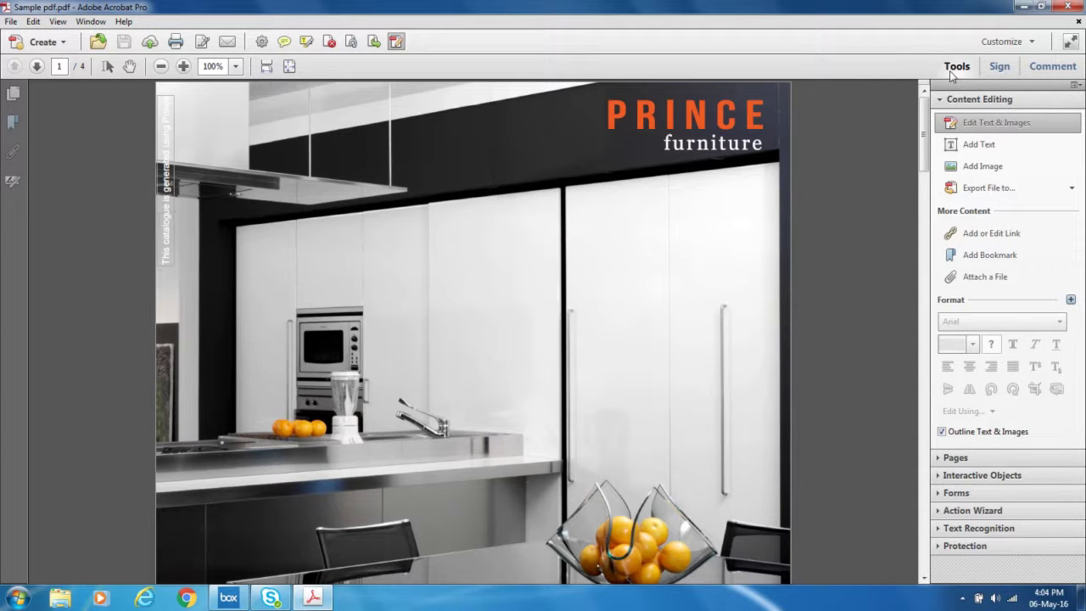
pyautogui.click(987, 127)
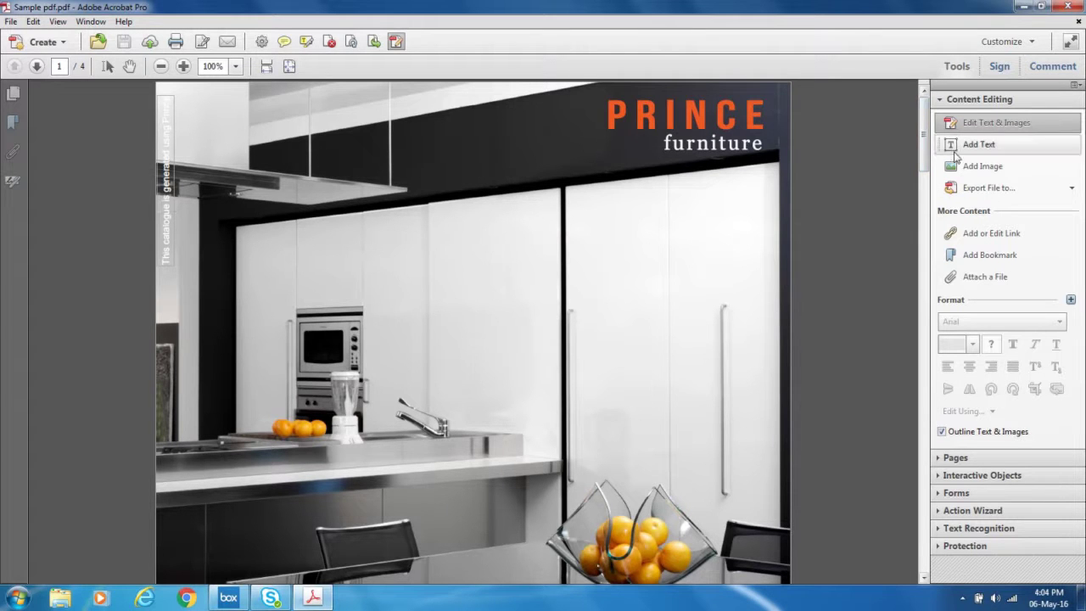
pyautogui.moveTo(927, 138); pyautogui.dragTo(928, 170)
# Scroll to page 2 and place the cursor after 'Room' in the Living Room heading
pyautogui.click(528, 363)
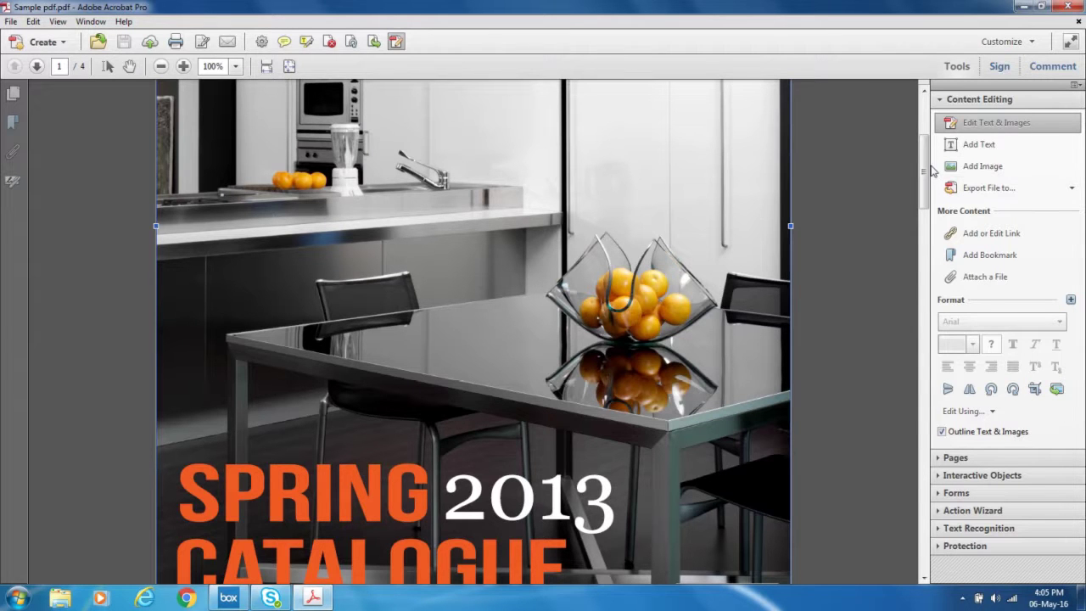
pyautogui.scroll(-4, 928, 172)
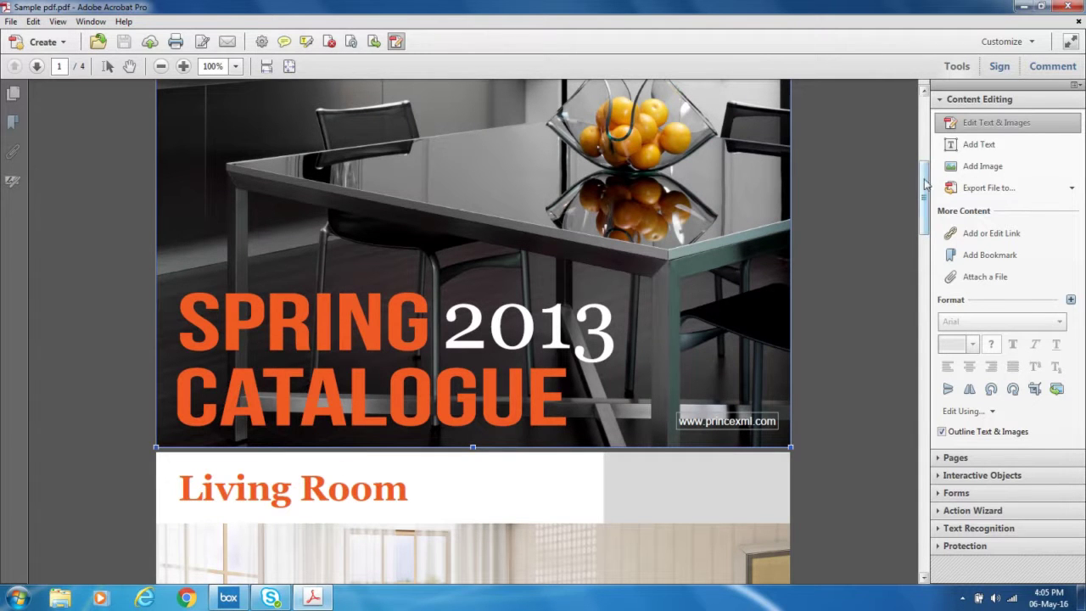
pyautogui.moveTo(922, 185); pyautogui.dragTo(922, 231)
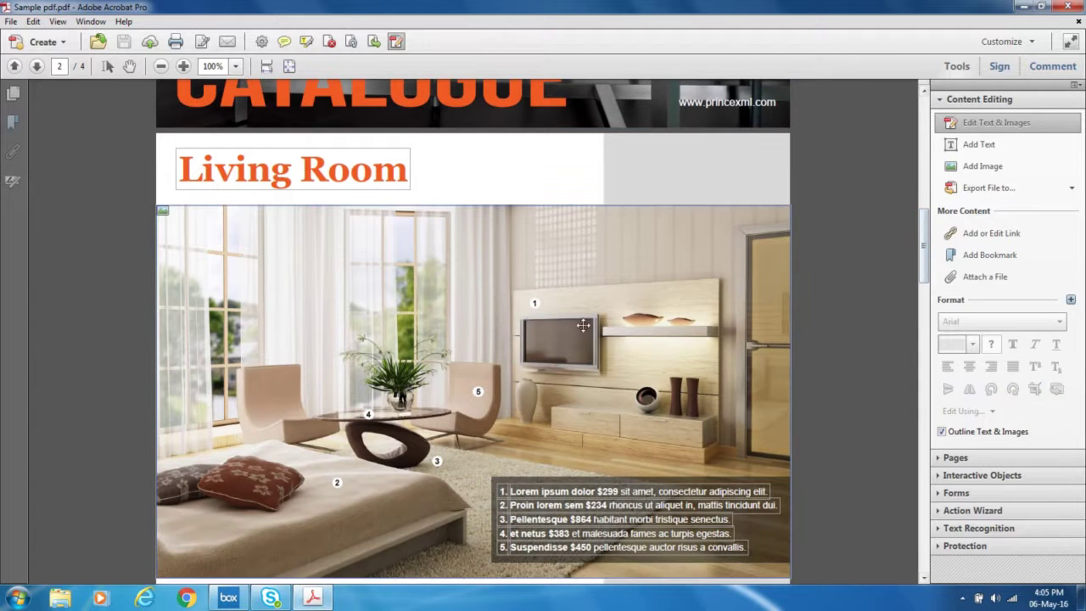
pyautogui.click(322, 173)
pyautogui.click(328, 173)
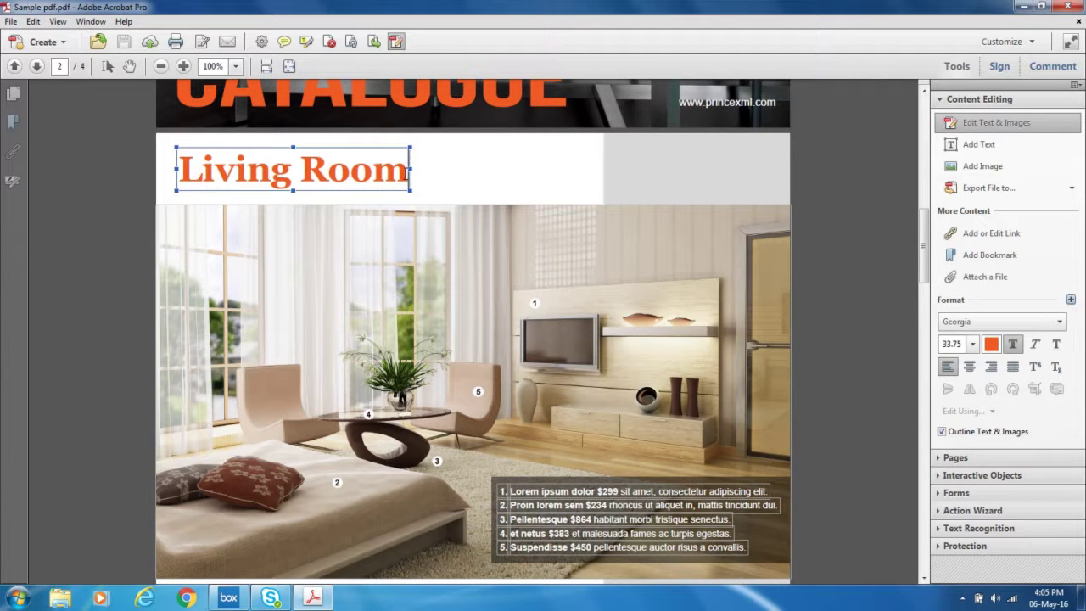
# Append ' Area' so the page 2 heading reads 'Living Room Area'
pyautogui.write('Area')
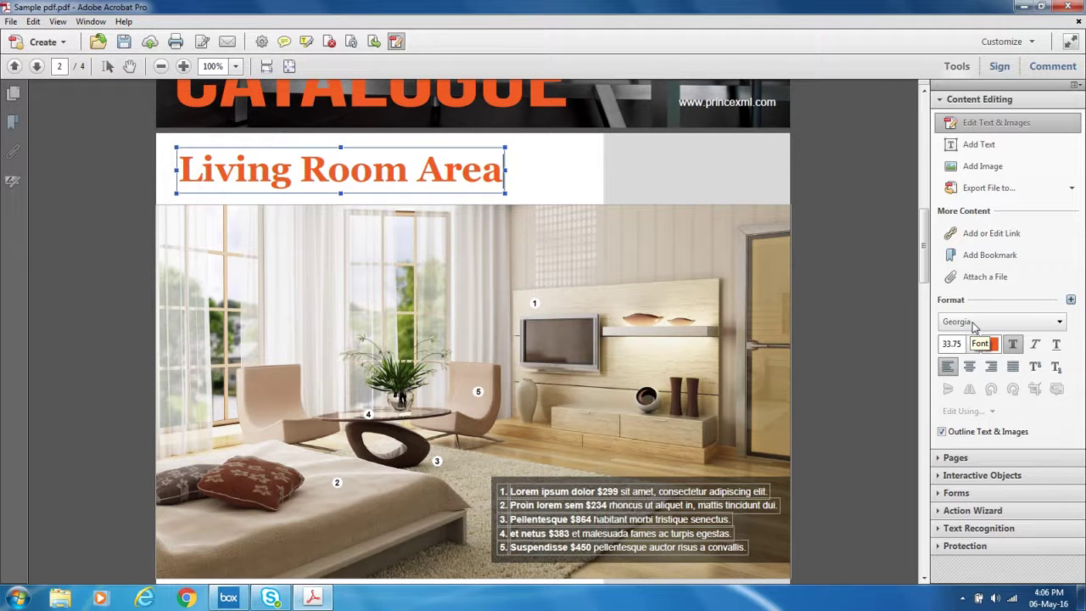
pyautogui.moveTo(928, 270); pyautogui.dragTo(927, 314)
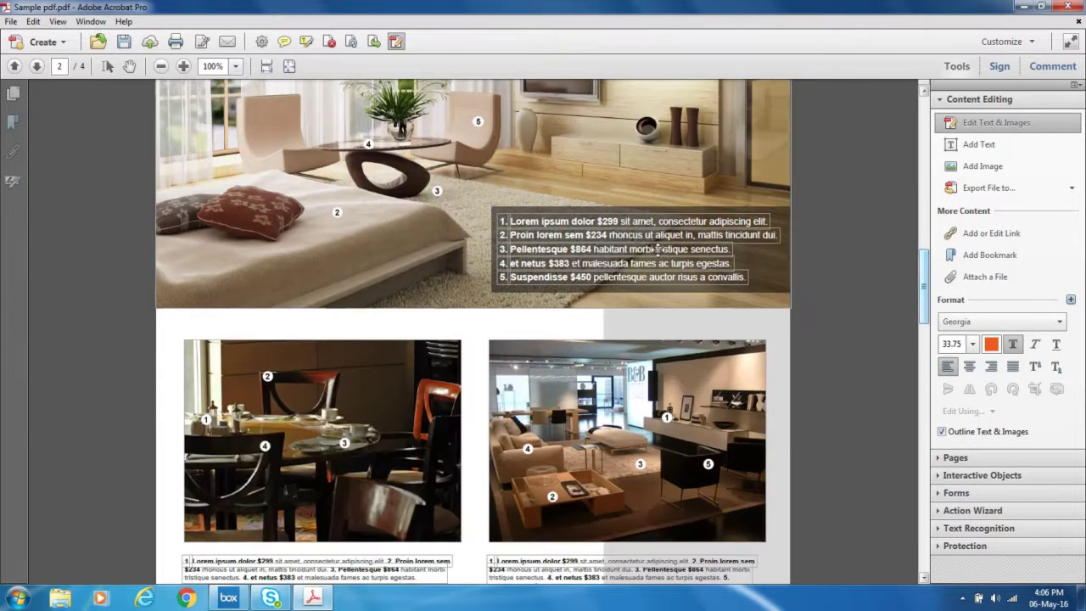
pyautogui.click(627, 229)
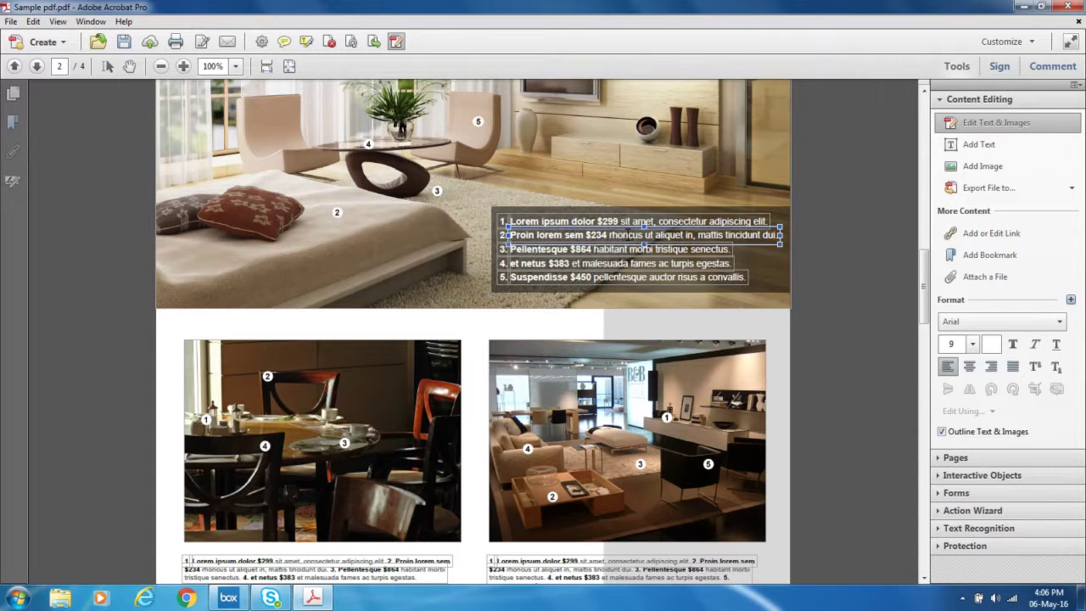
pyautogui.scroll(3, 926, 269)
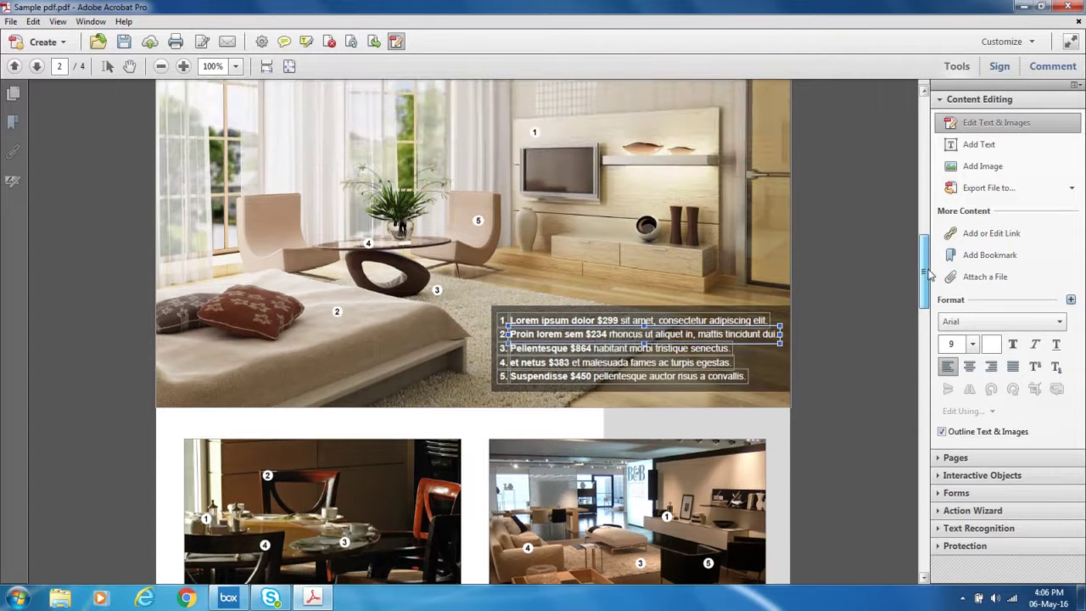
pyautogui.scroll(3, 928, 274)
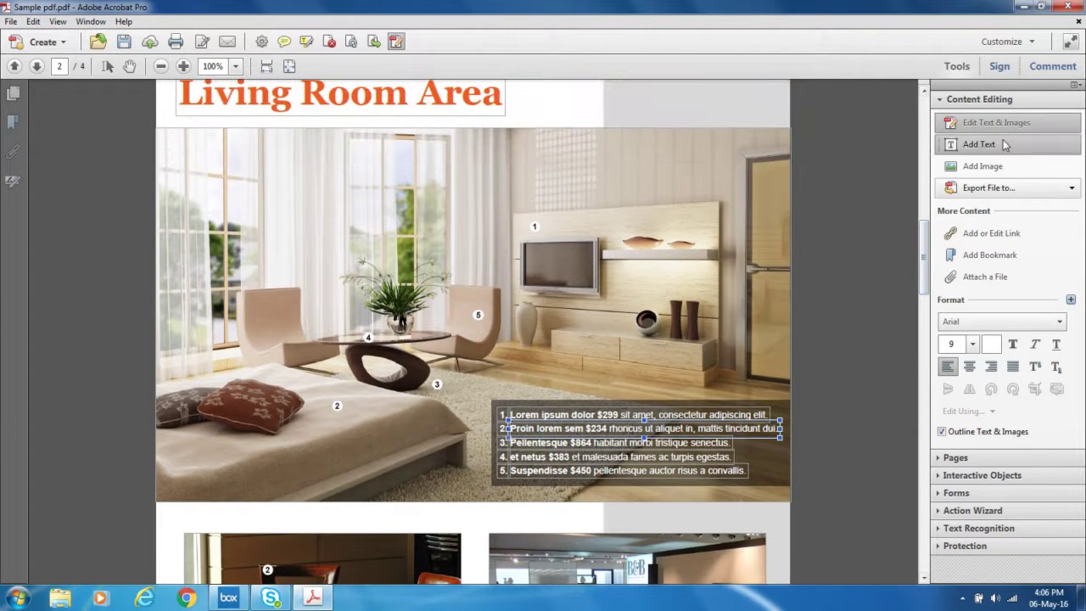
# Add a text box reading 'Tell Me how it looks?' on the photo and shift it left
pyautogui.click(1003, 144)
pyautogui.moveTo(399, 166); pyautogui.dragTo(712, 273)
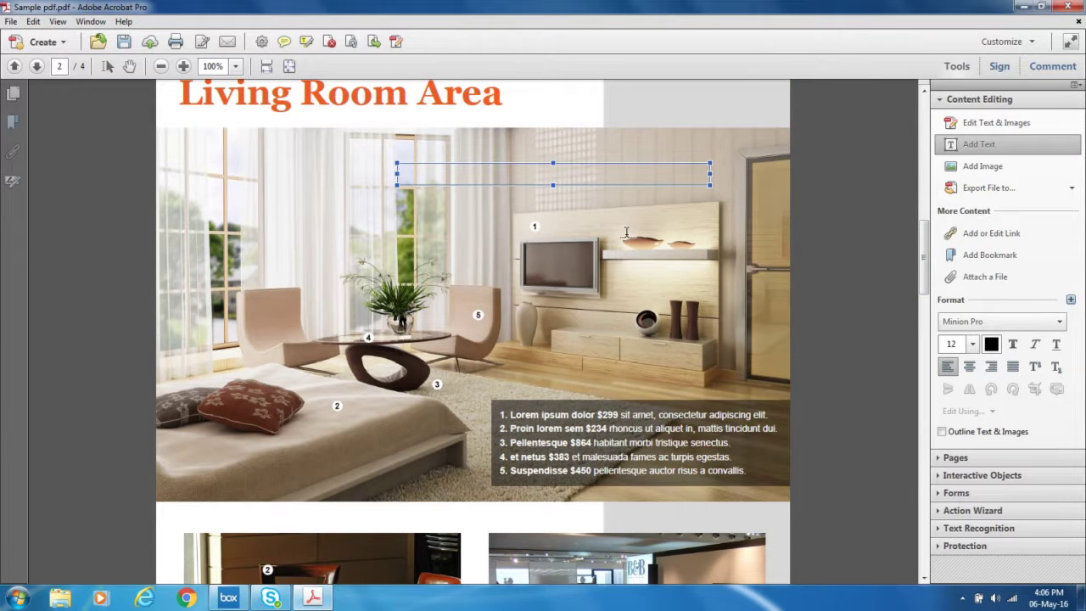
pyautogui.write('Tell Me how it looks?')
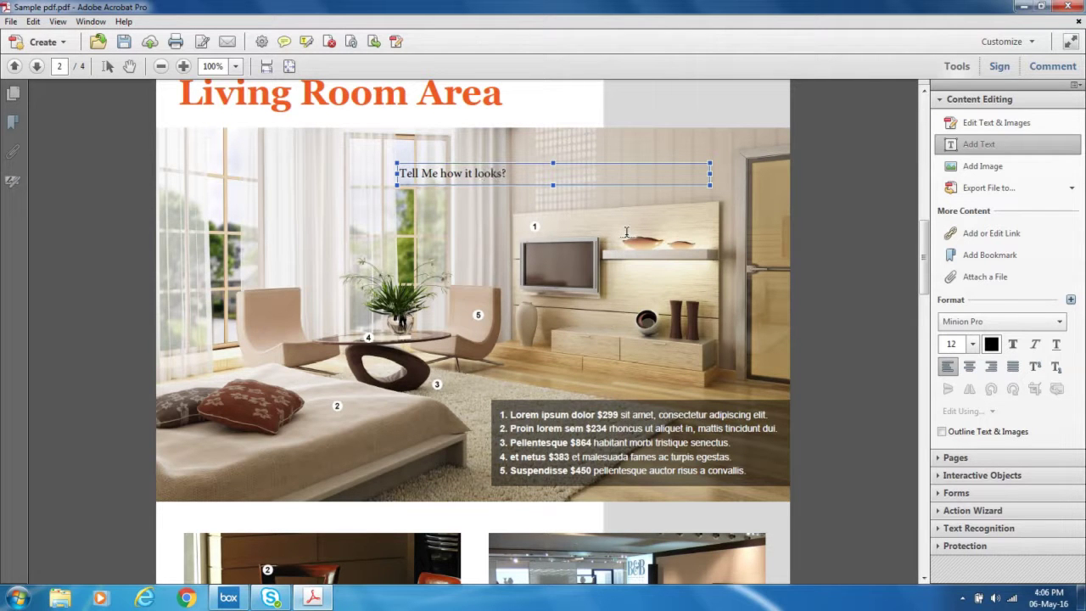
pyautogui.moveTo(519, 183); pyautogui.dragTo(257, 165)
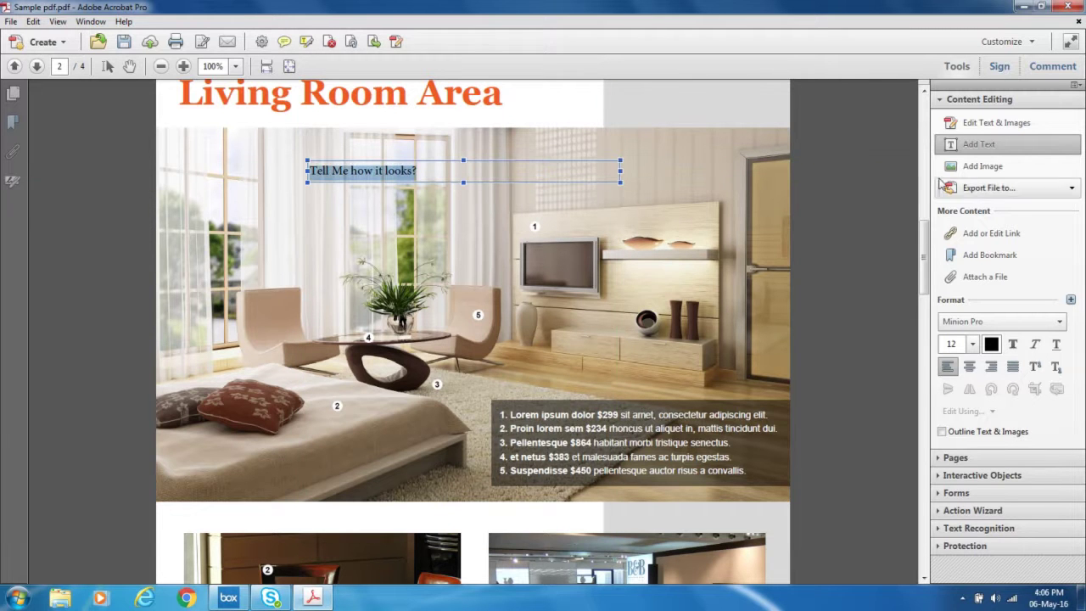
# Format the new text as 20 pt and green
pyautogui.click(972, 343)
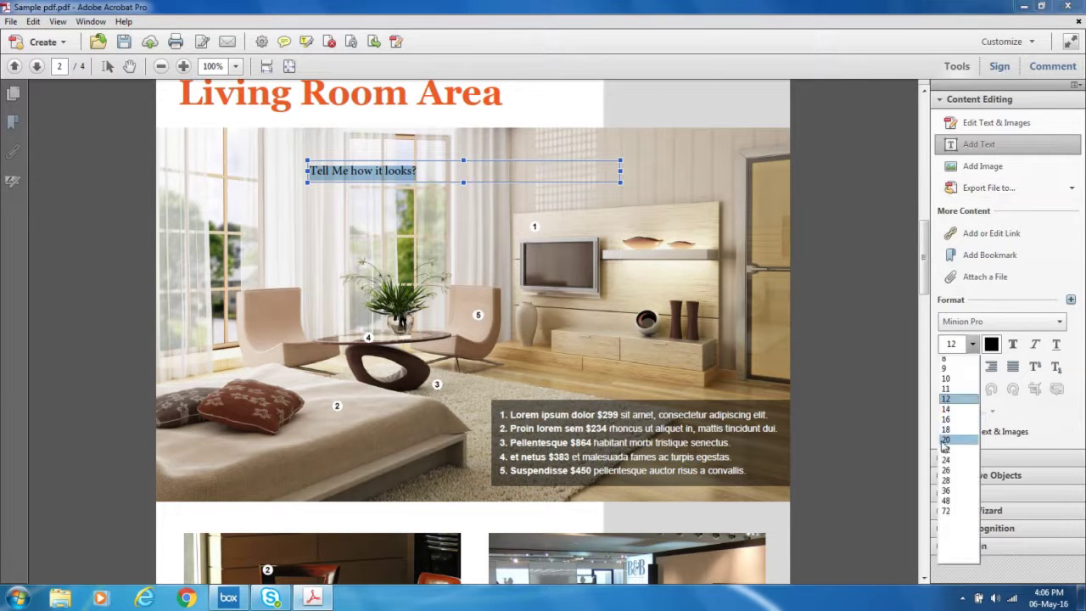
pyautogui.click(957, 494)
pyautogui.click(991, 343)
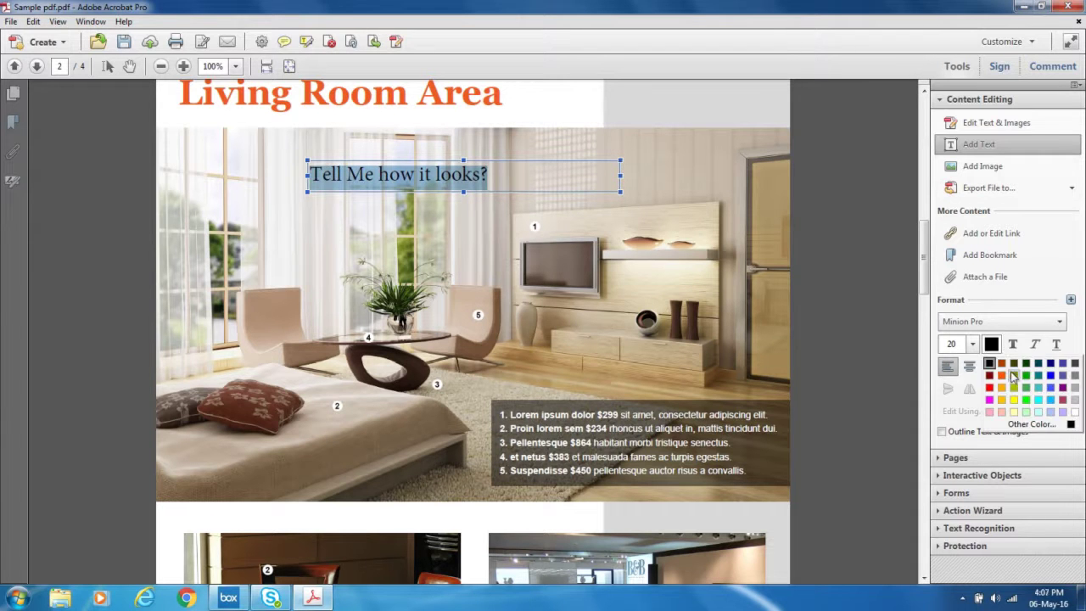
pyautogui.click(1026, 376)
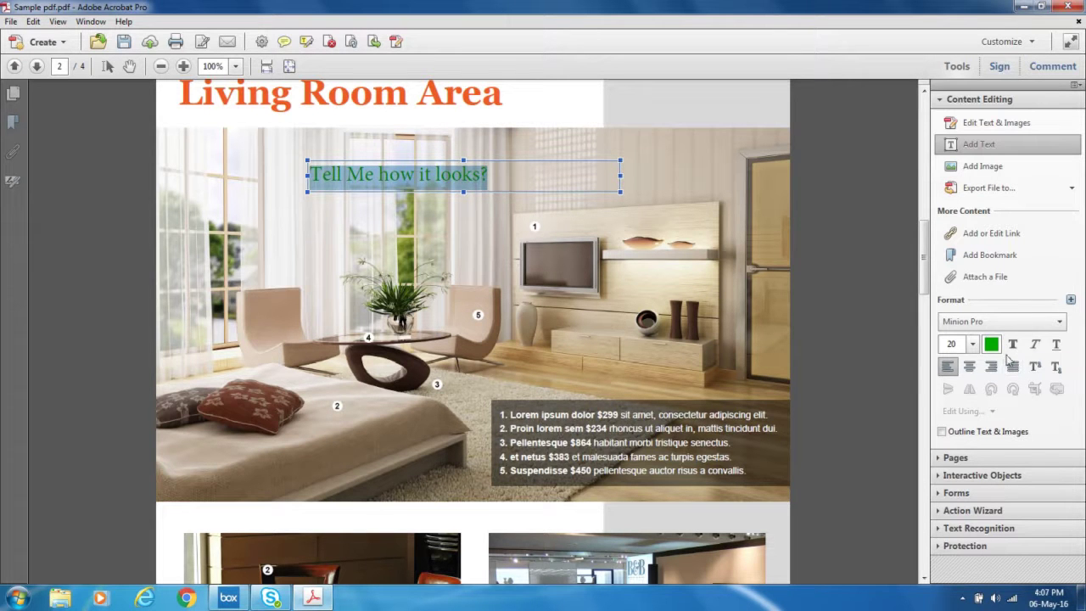
pyautogui.click(972, 344)
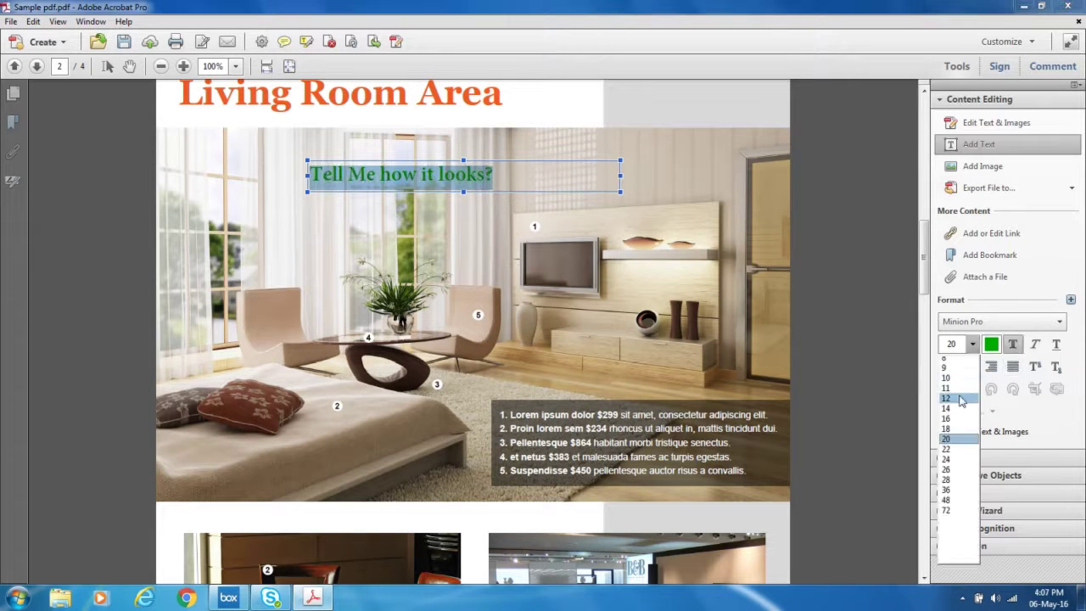
# Set the green text to 24 pt, deselect it, and dismiss the Export File list
pyautogui.click(957, 460)
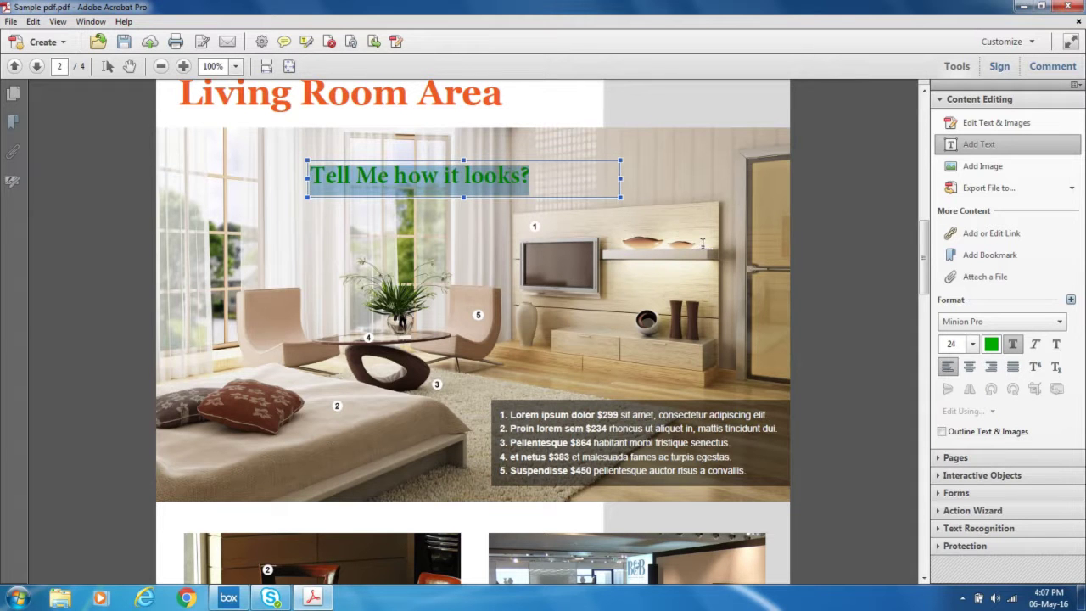
pyautogui.click(473, 223)
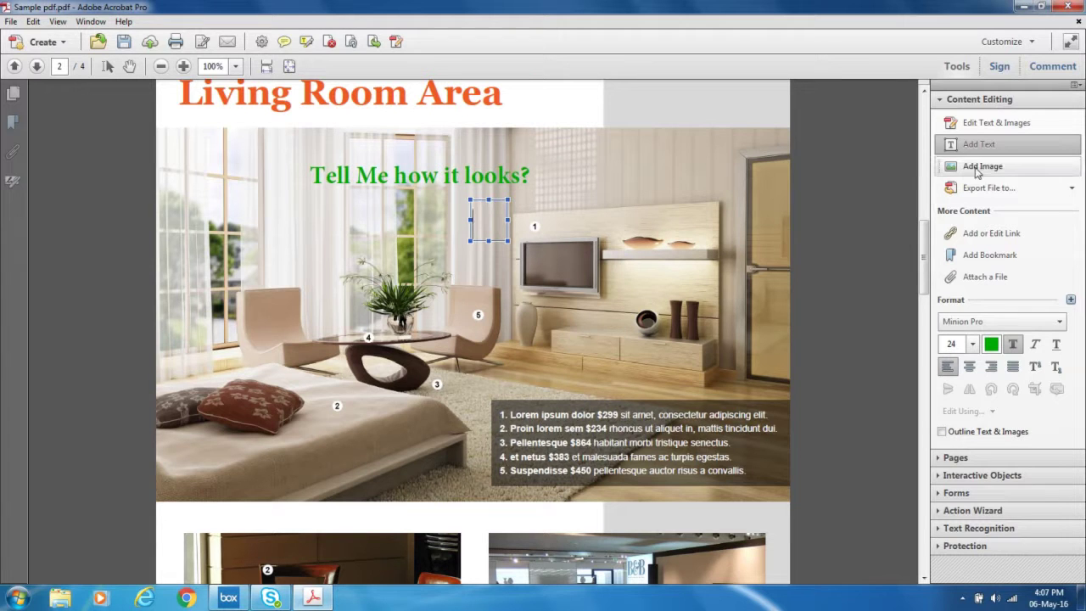
pyautogui.click(976, 189)
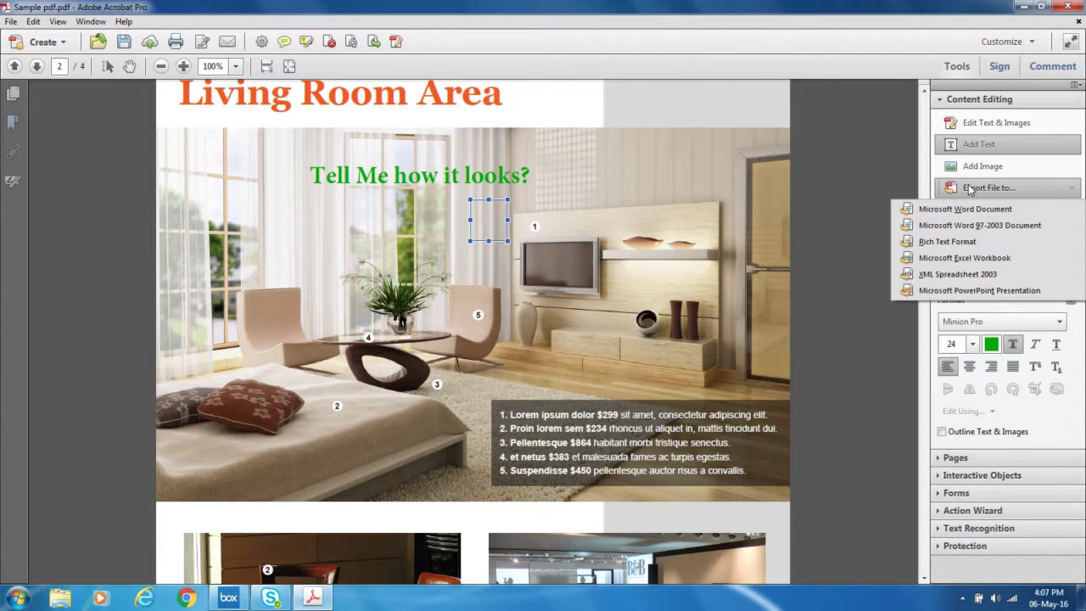
pyautogui.click(824, 254)
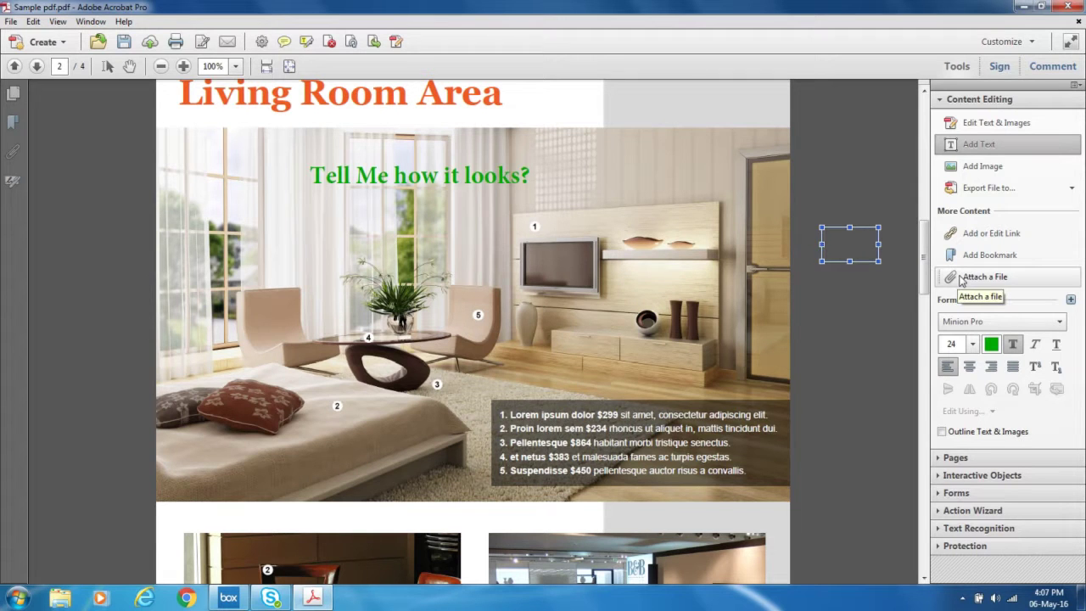
# Expand the Pages tools and open, then cancel, the Delete Pages dialog
pyautogui.click(955, 458)
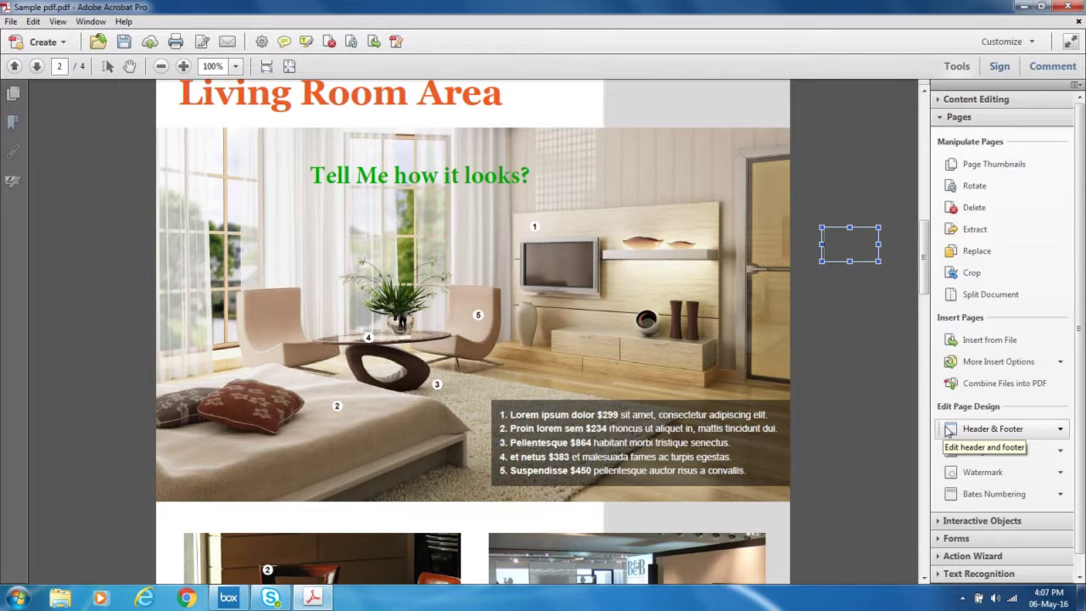
pyautogui.click(1008, 210)
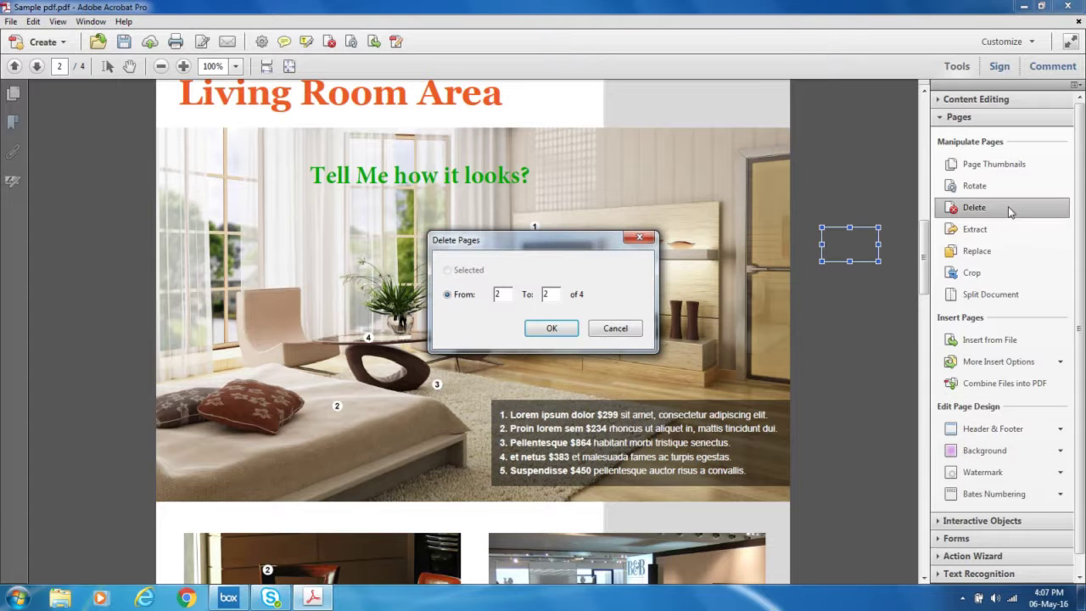
pyautogui.click(629, 329)
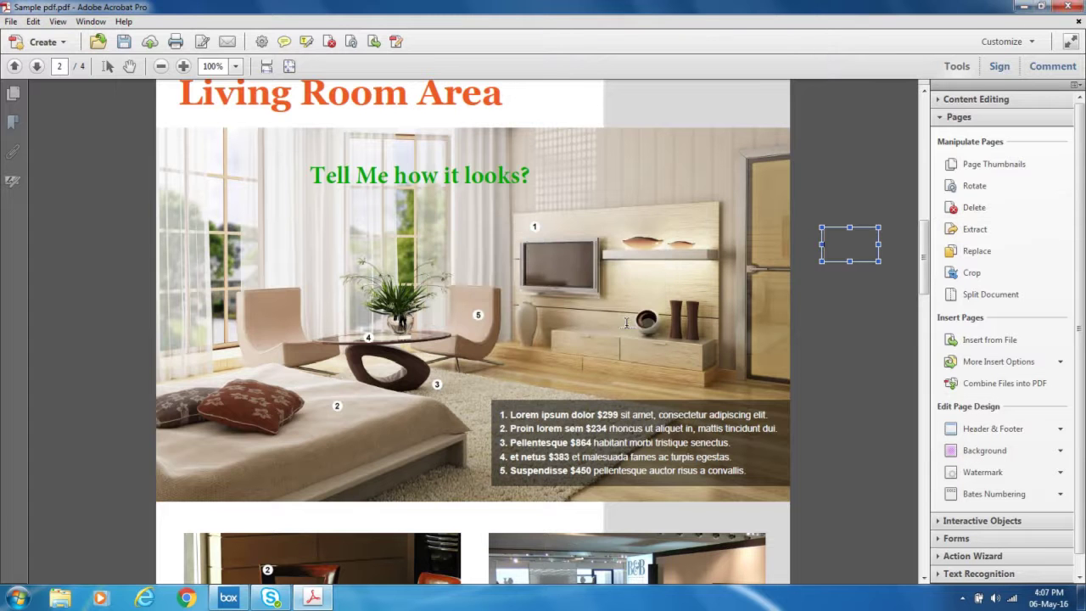
# Extract page 2 into a new document, then close that extracted copy
pyautogui.rightClick(950, 243)
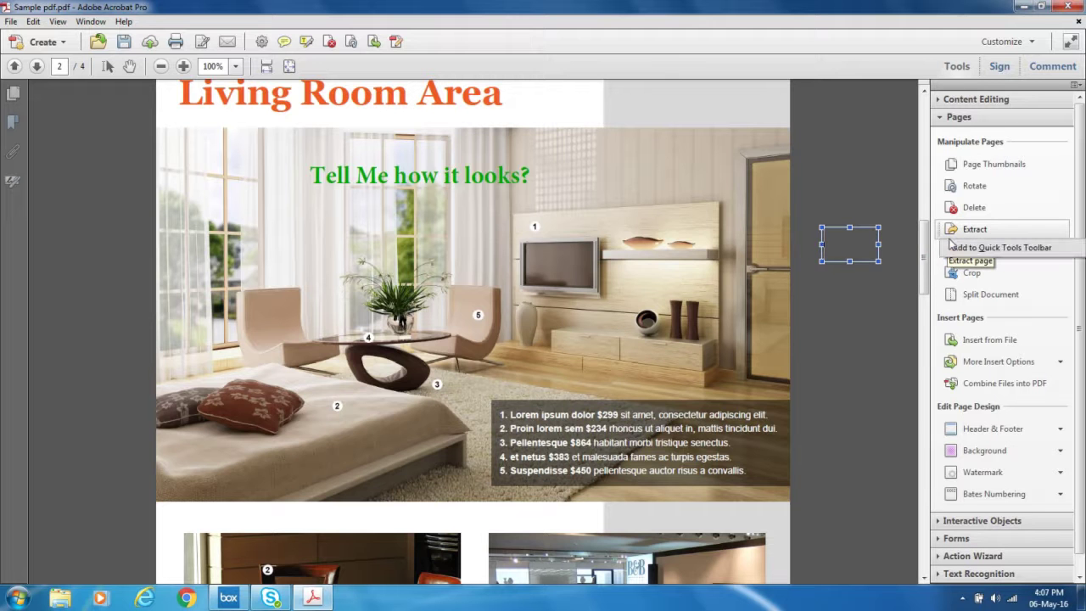
pyautogui.click(959, 230)
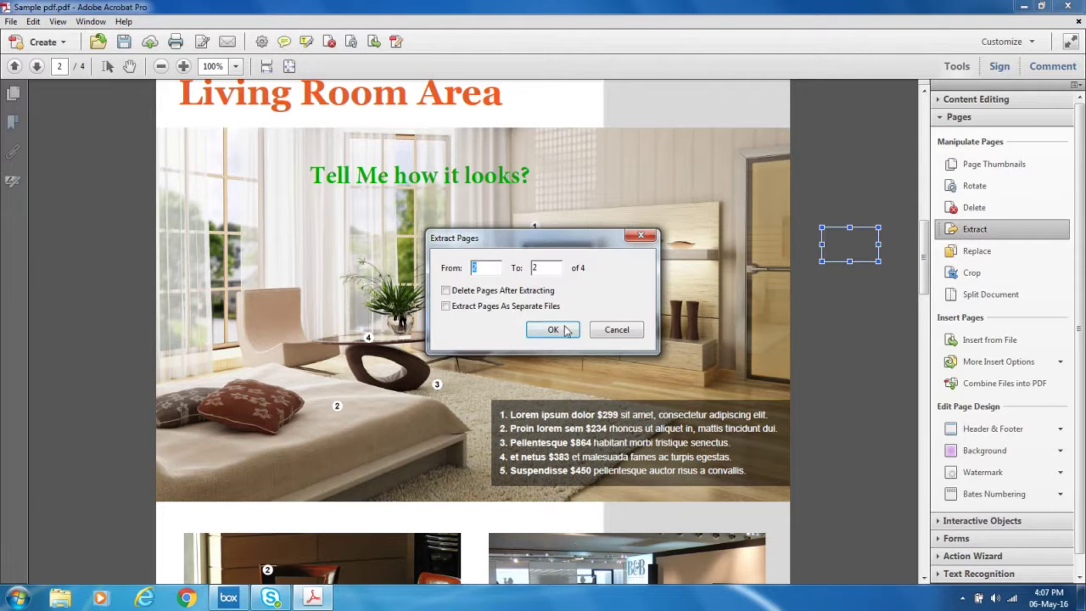
pyautogui.click(552, 329)
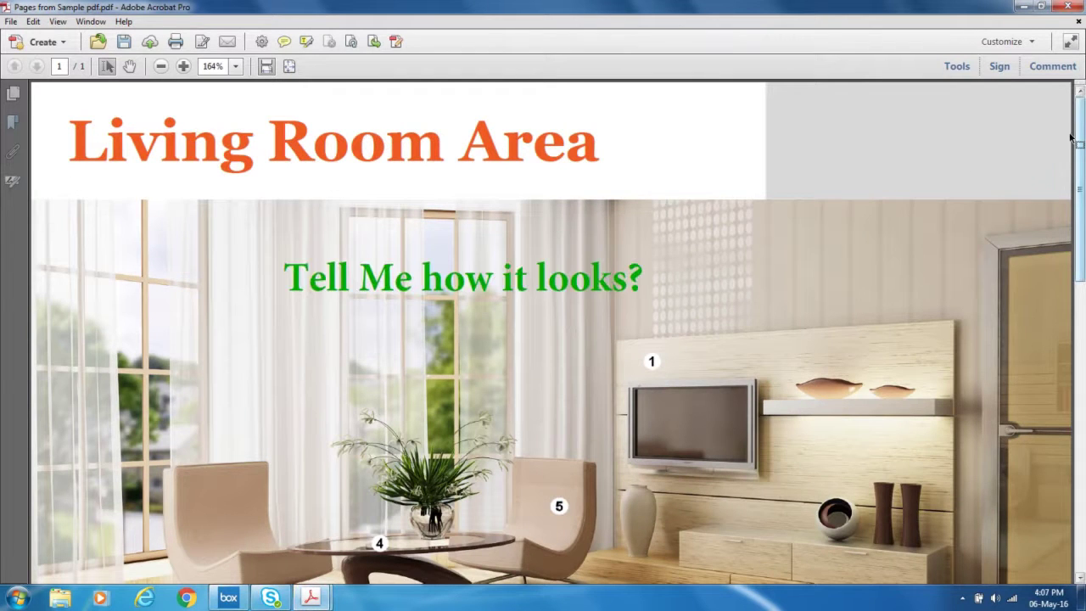
pyautogui.moveTo(1077, 139); pyautogui.dragTo(1082, 193)
pyautogui.click(1067, 5)
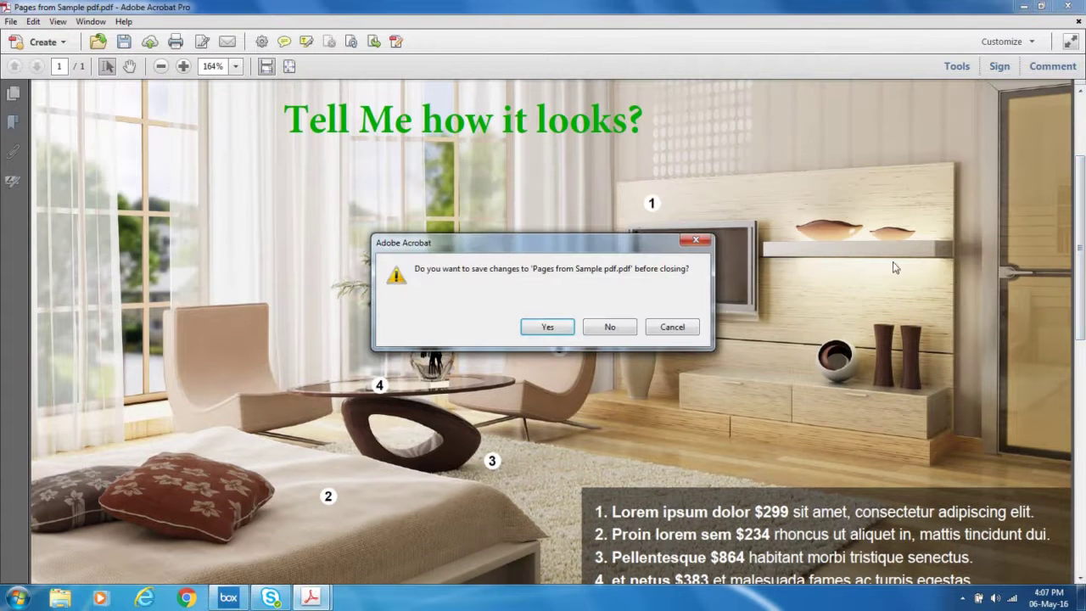
pyautogui.click(624, 328)
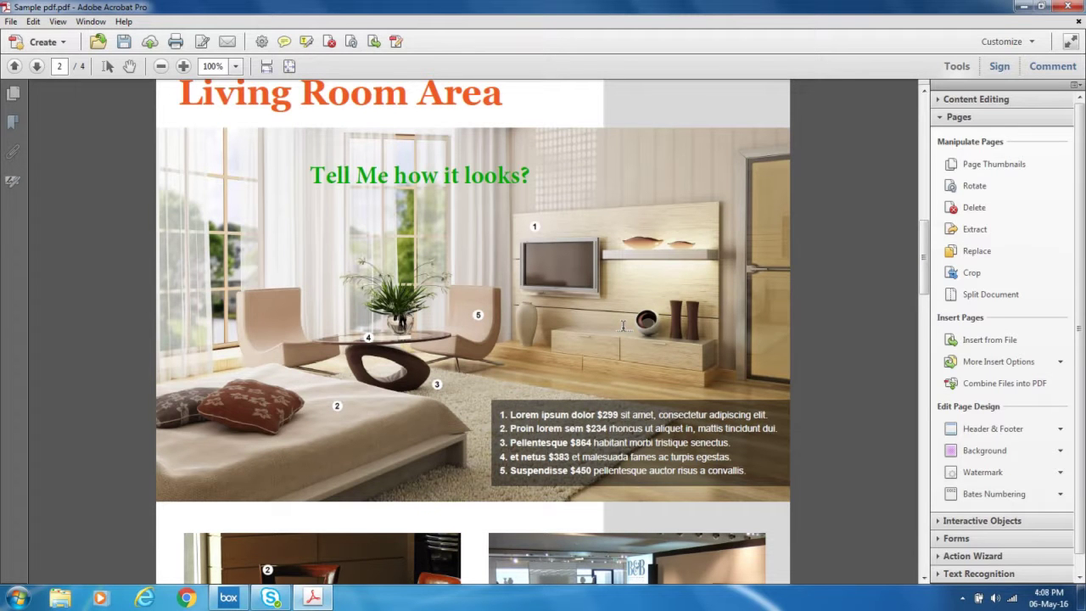
# Open and cancel Split Document, then expand Interactive Objects for button, video, sound, SWF and 3D tools
pyautogui.click(1014, 294)
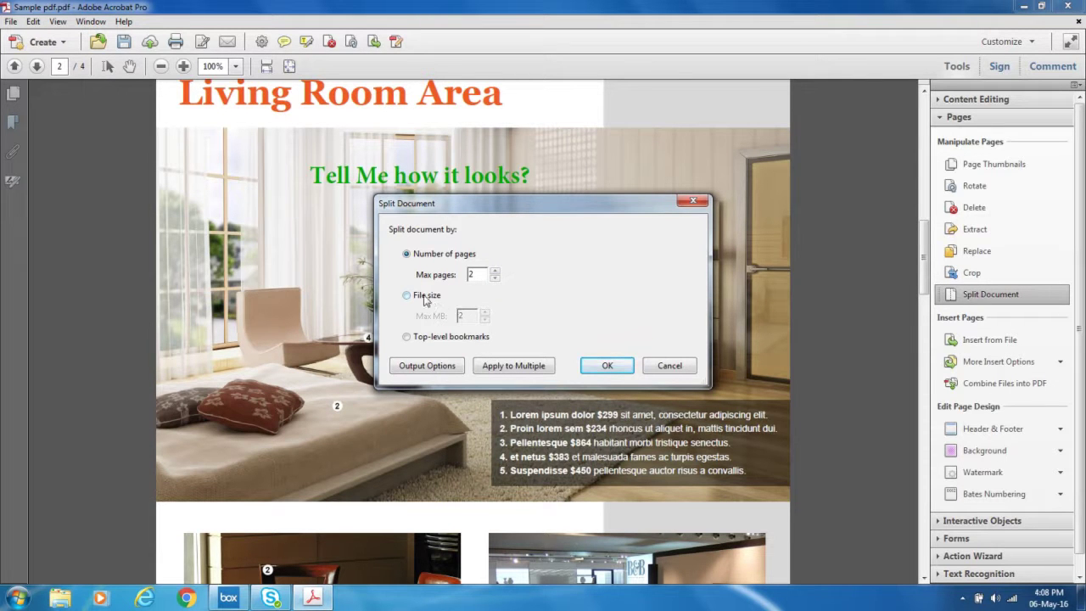
pyautogui.click(669, 365)
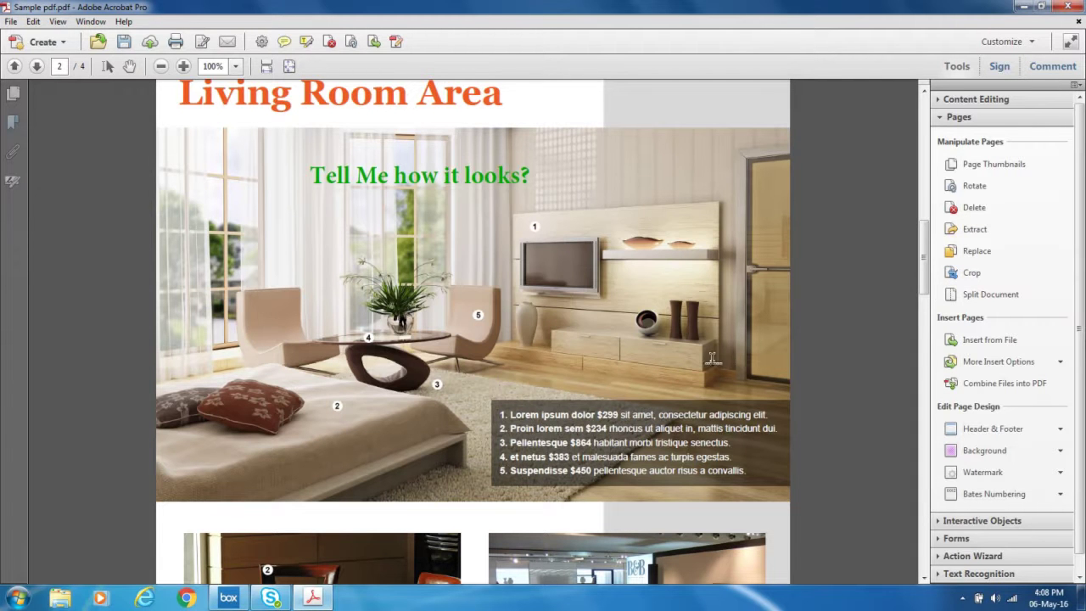
pyautogui.scroll(-1, 1081, 356)
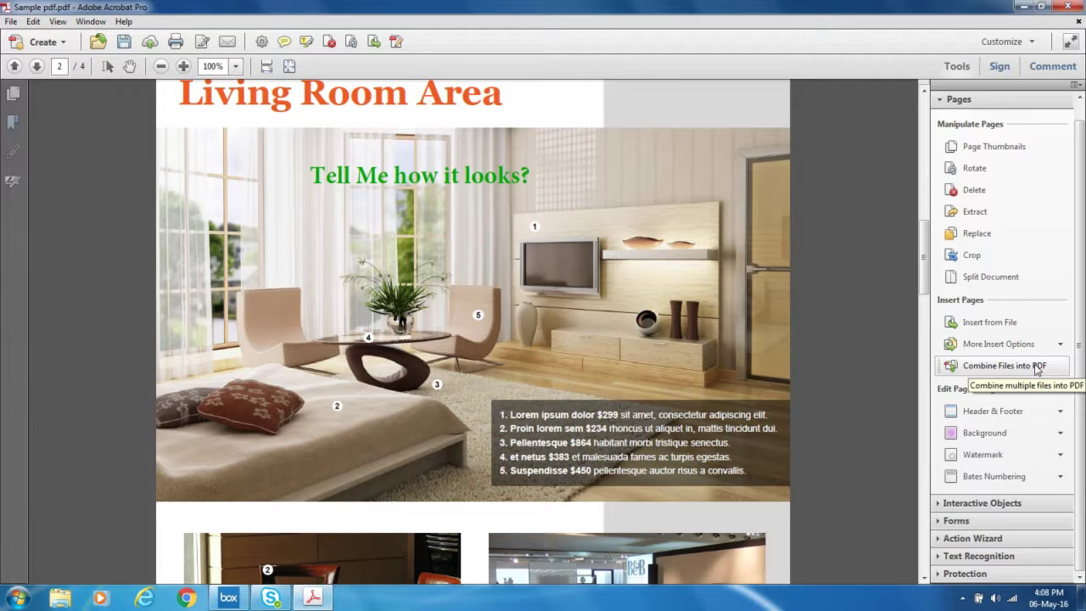
pyautogui.click(972, 503)
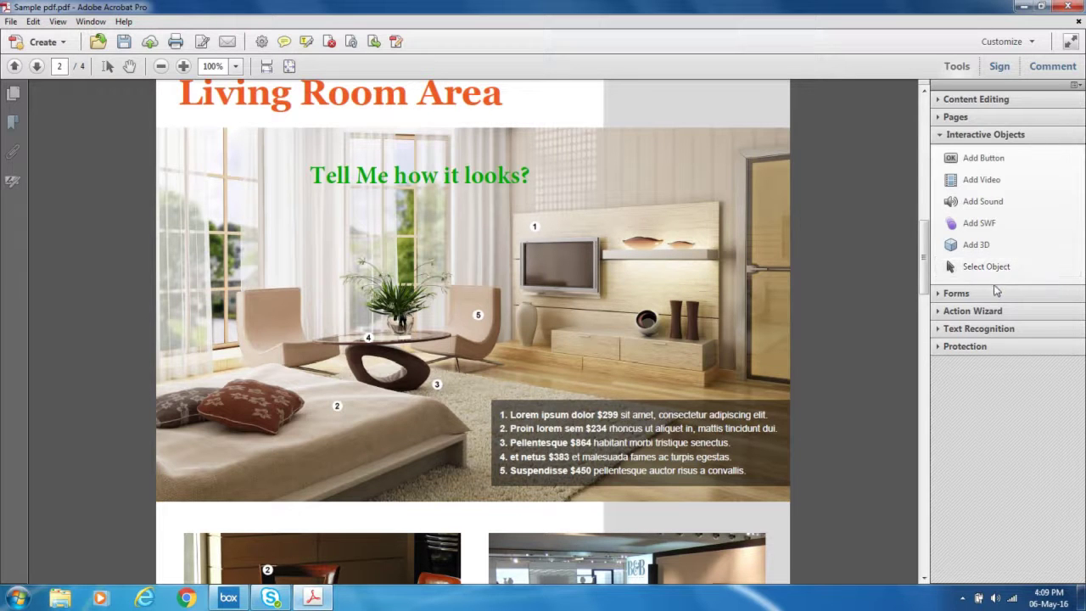
# Expand Forms, Action Wizard, Text Recognition and Protection, then switch to the Sign pane's Fill & Sign tools
pyautogui.click(994, 293)
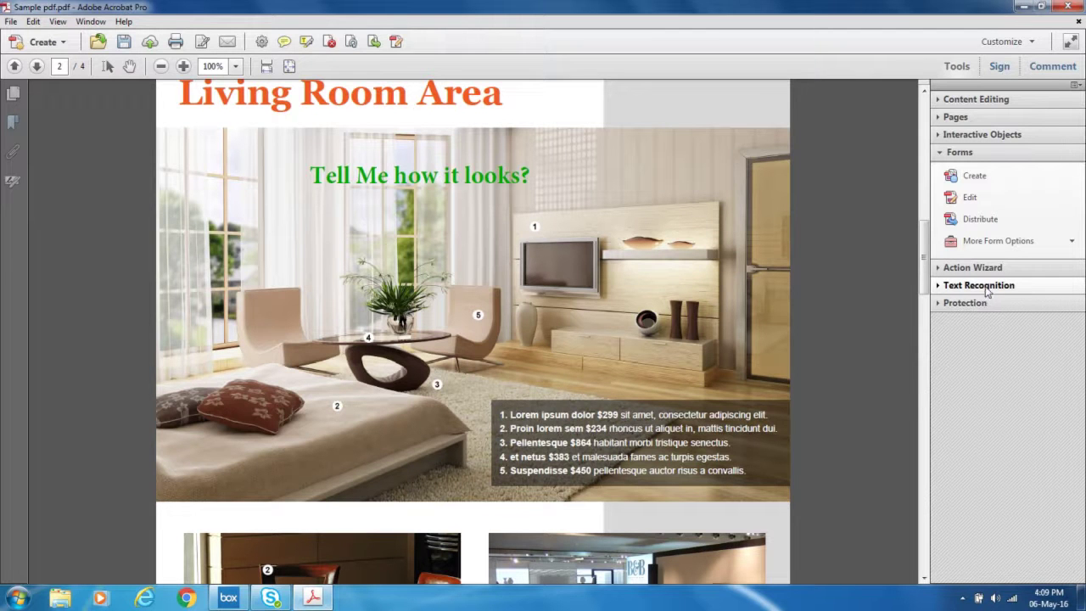
pyautogui.click(986, 268)
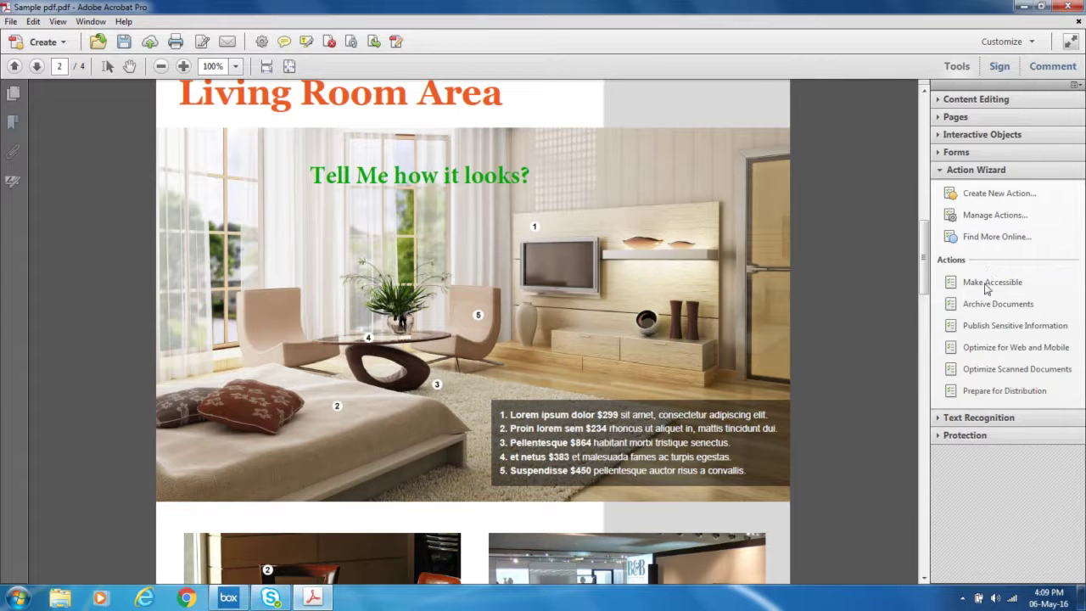
pyautogui.click(972, 417)
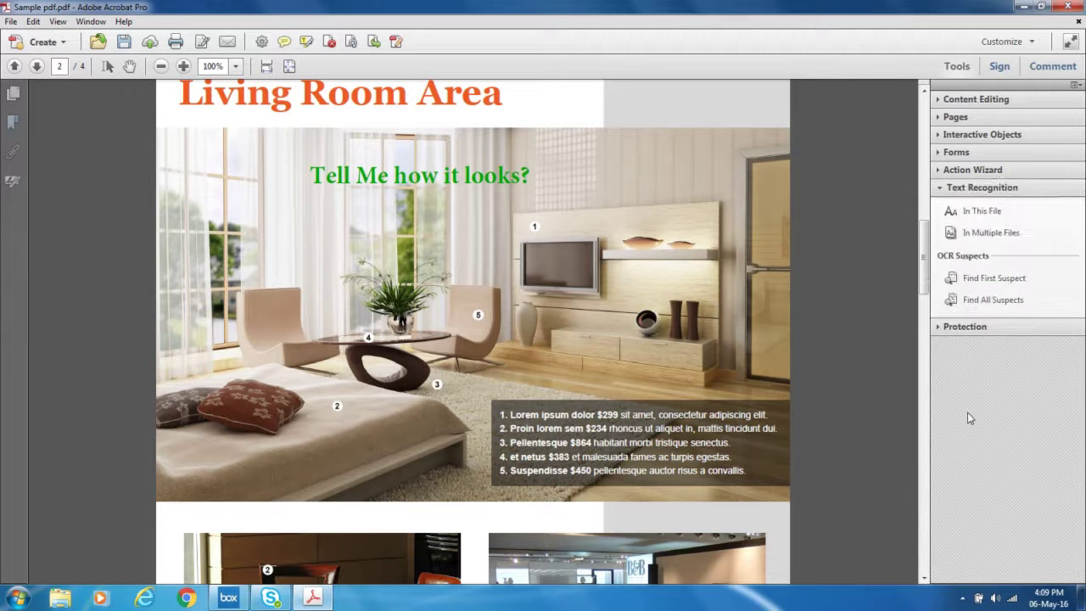
pyautogui.click(972, 327)
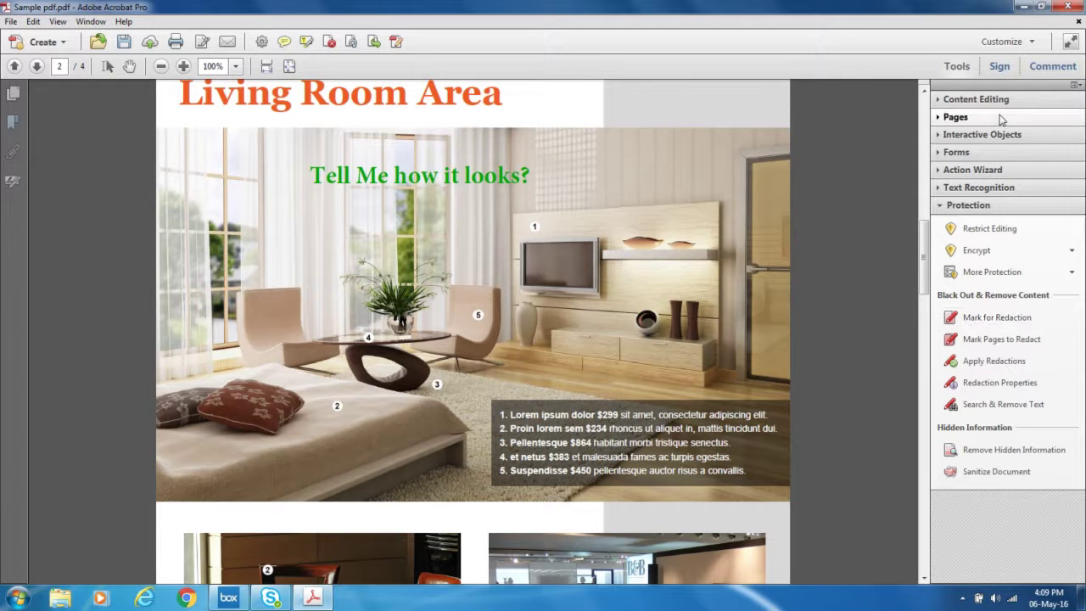
pyautogui.click(1001, 71)
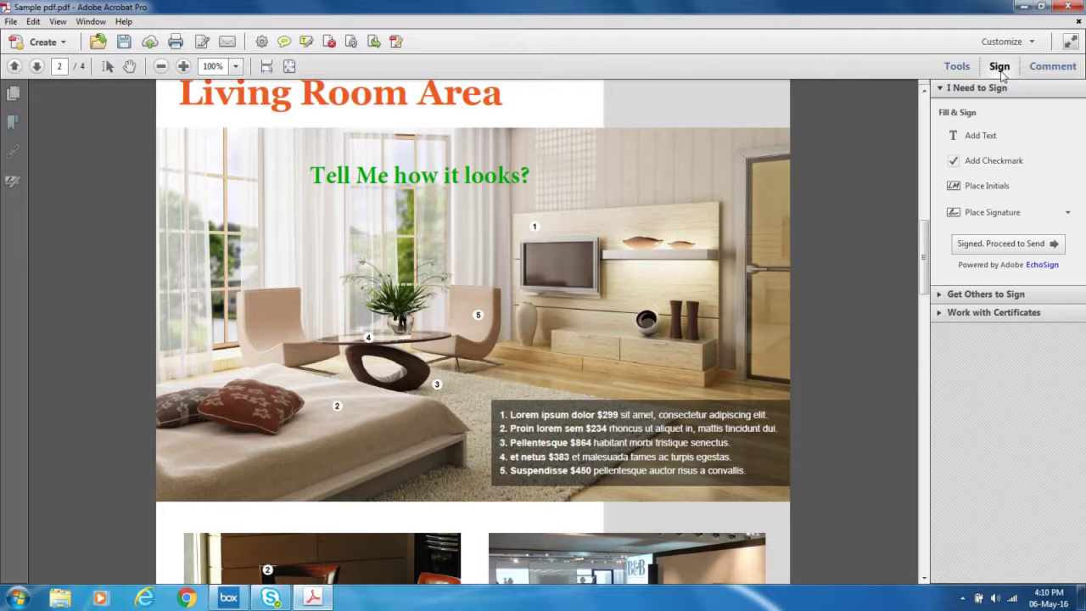
# Create the initials 'HM' and place them on the cabinet beside the TV
pyautogui.click(1004, 211)
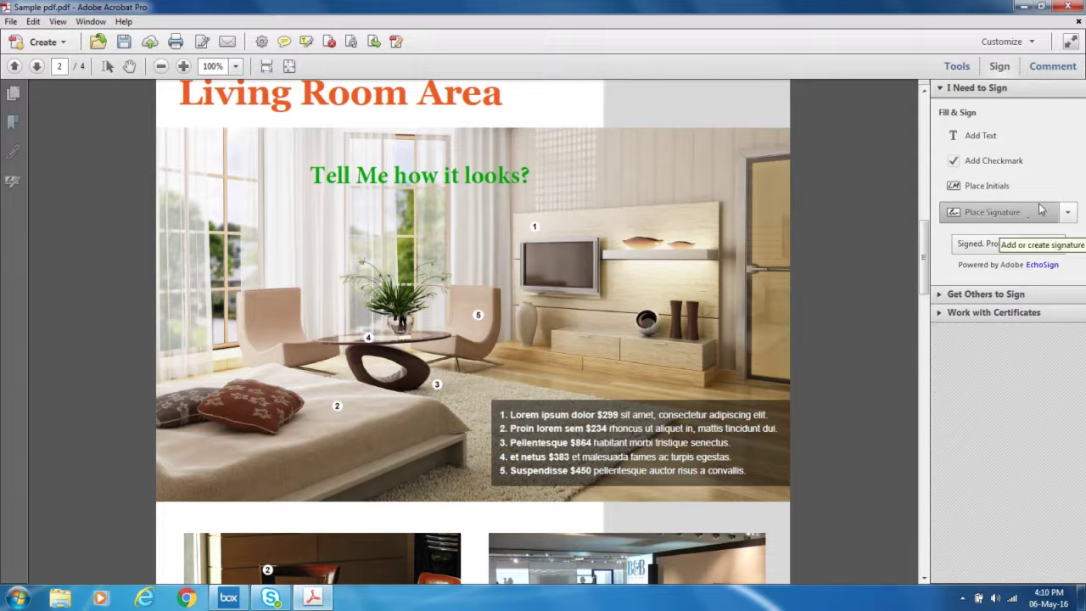
pyautogui.click(982, 187)
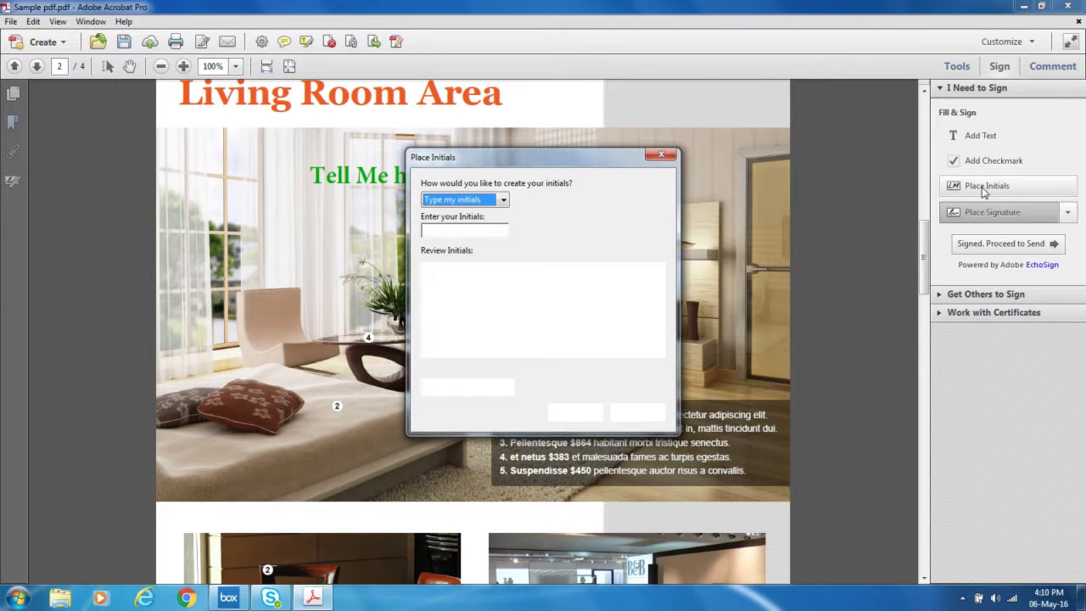
pyautogui.write('HM')
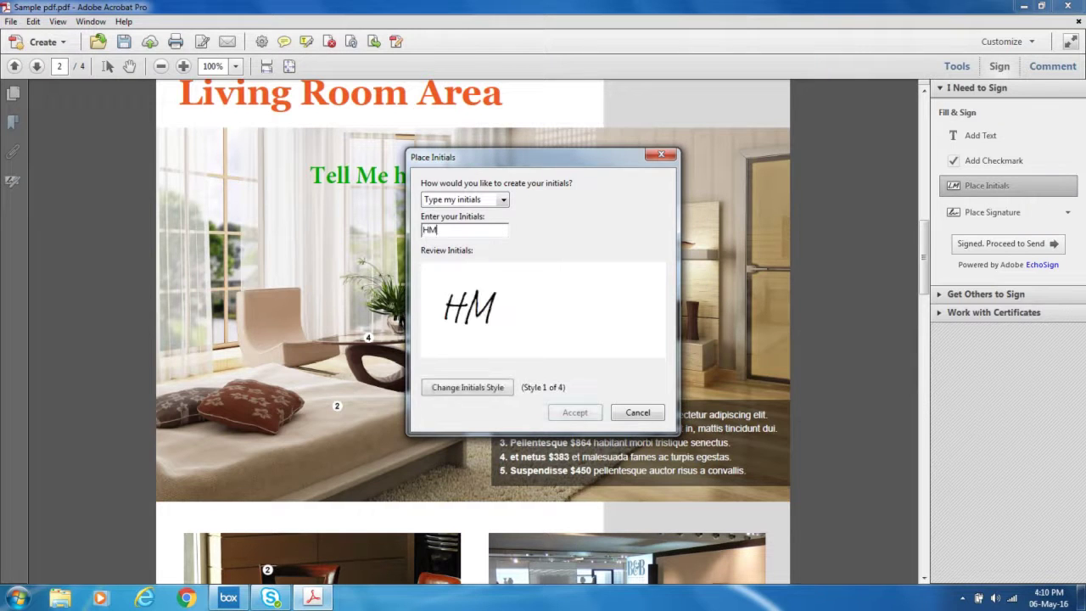
pyautogui.click(575, 412)
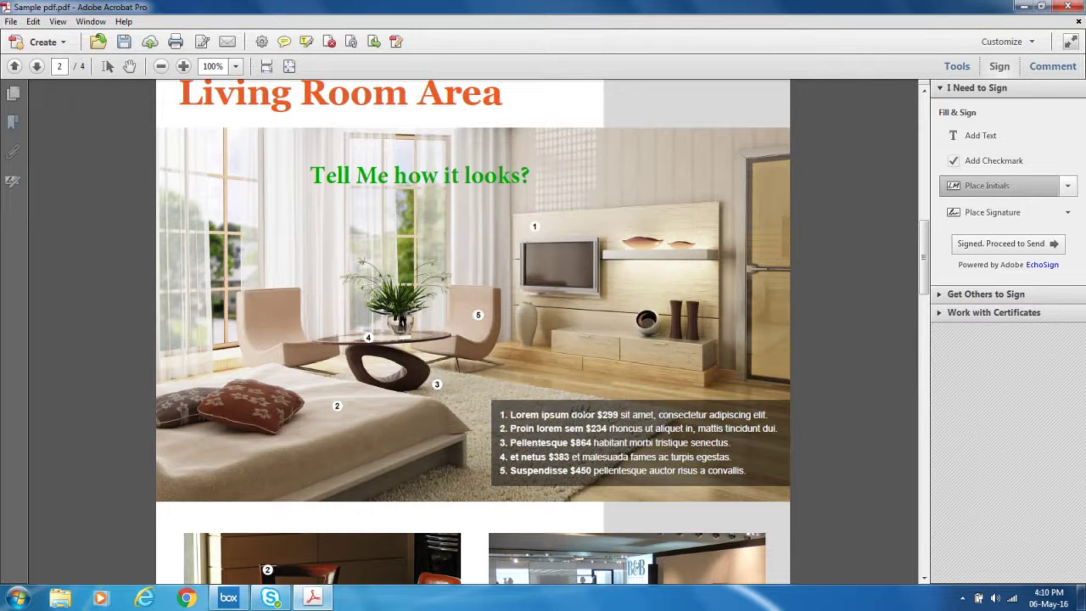
pyautogui.click(592, 318)
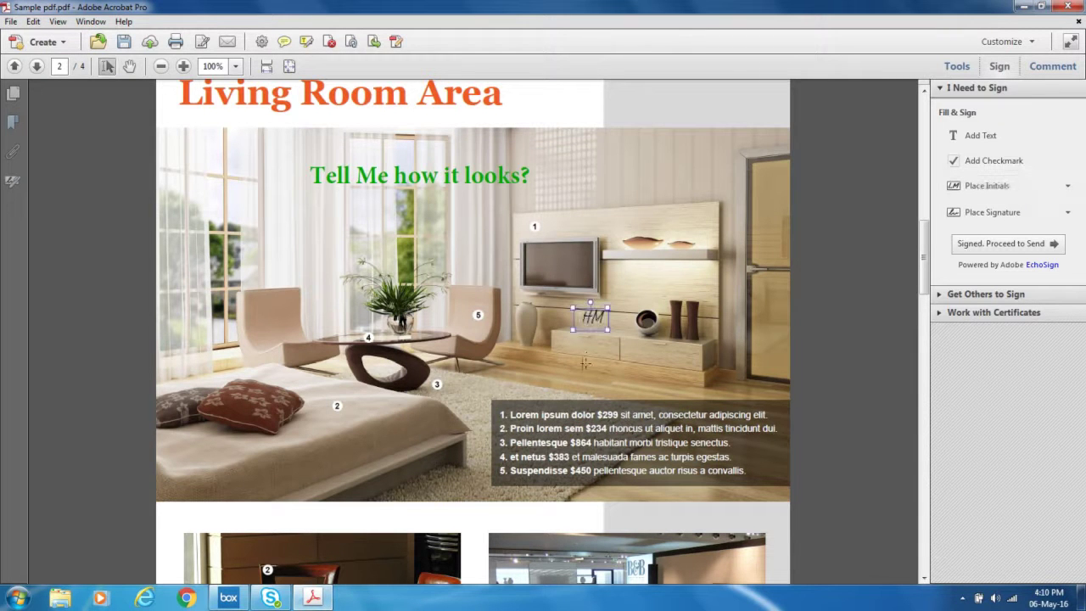
# Place the saved signature on the wall above the TV and expand Get Others to Sign
pyautogui.click(1066, 216)
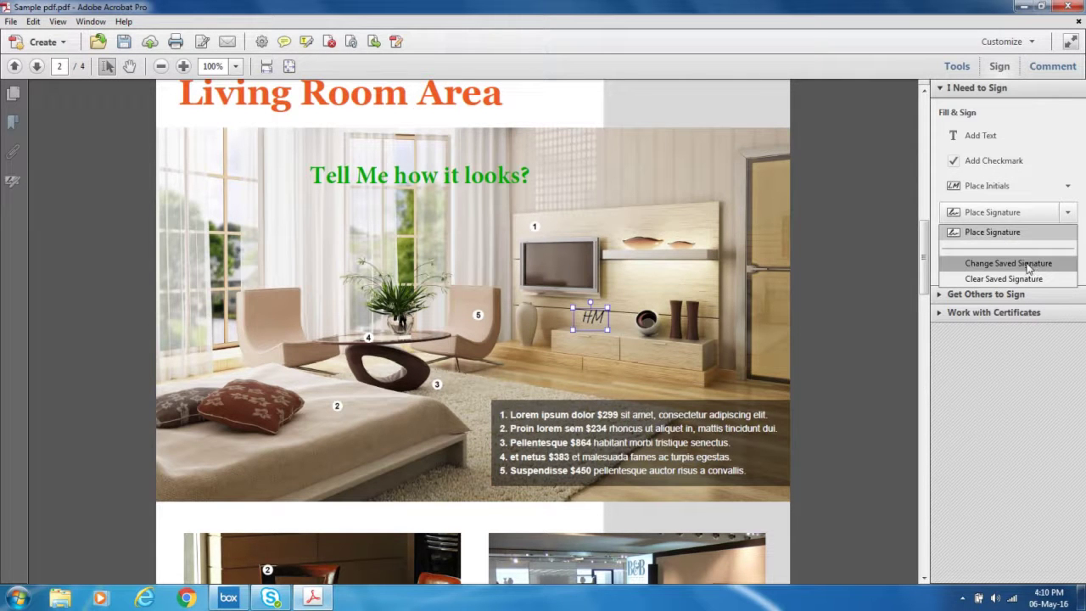
pyautogui.click(1007, 232)
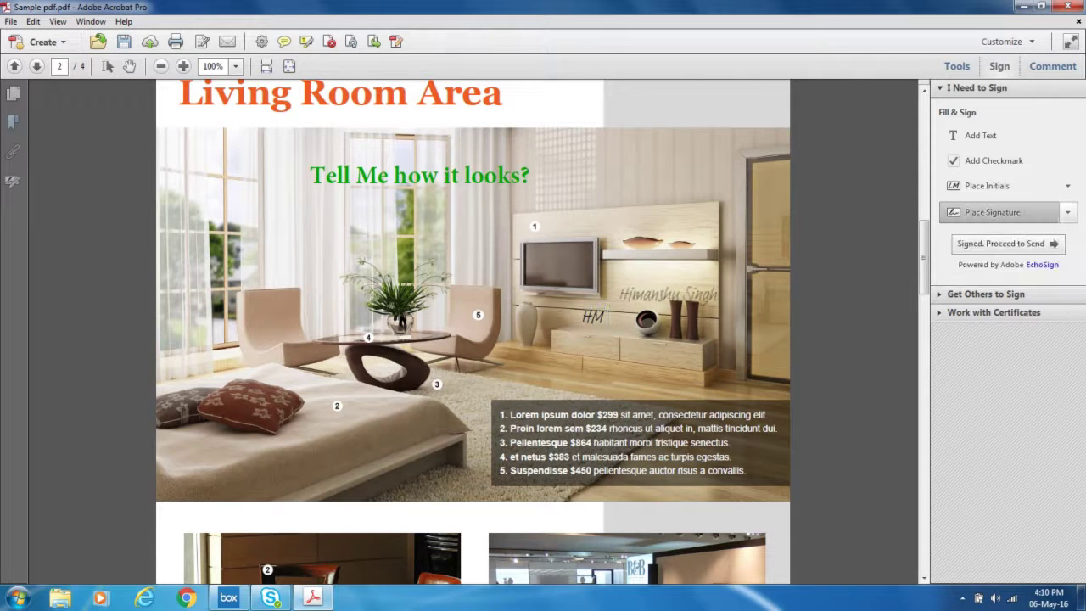
pyautogui.click(643, 218)
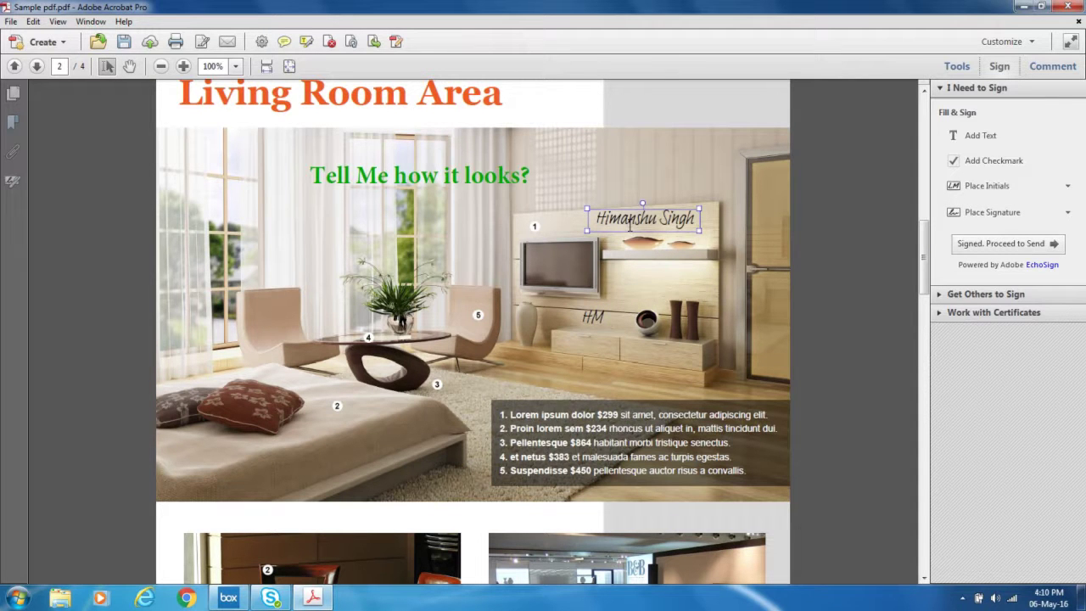
pyautogui.click(967, 297)
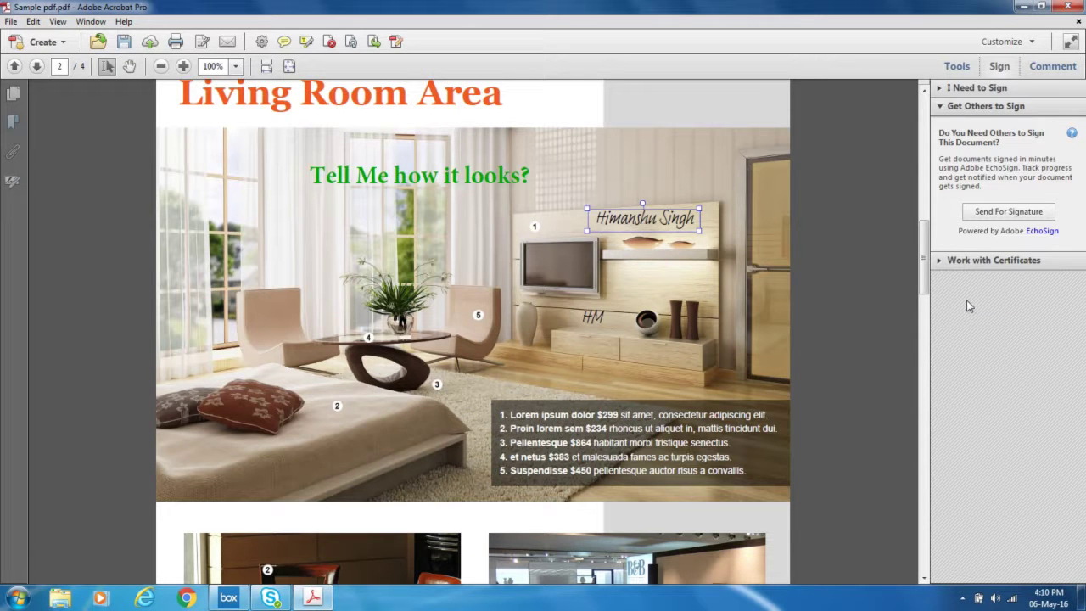
# Expand I Need to Sign, switch to the Comment pane and expand its Review section
pyautogui.click(994, 89)
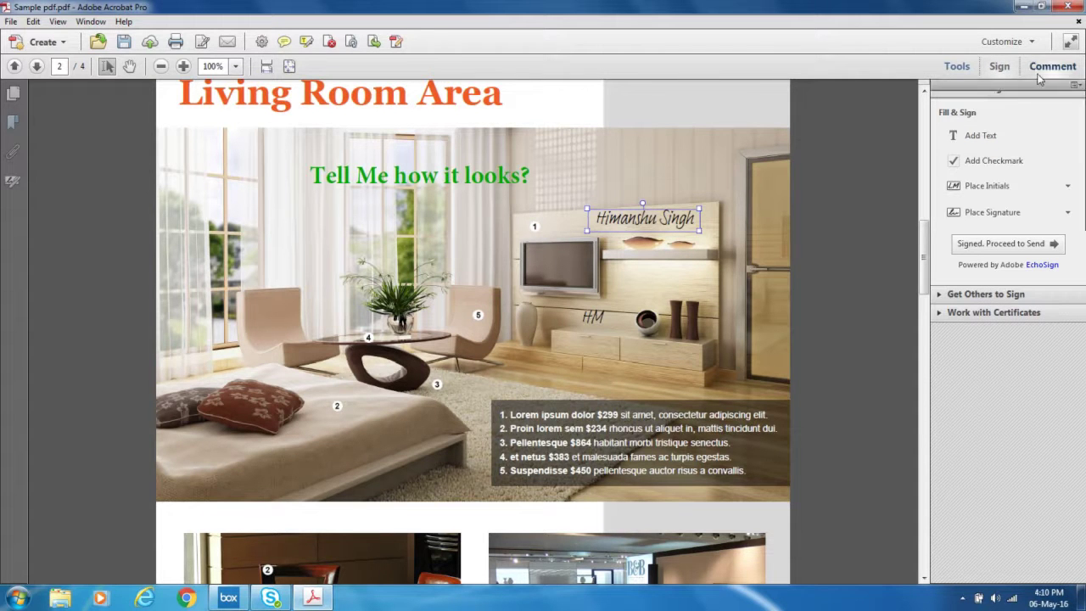
pyautogui.click(1049, 68)
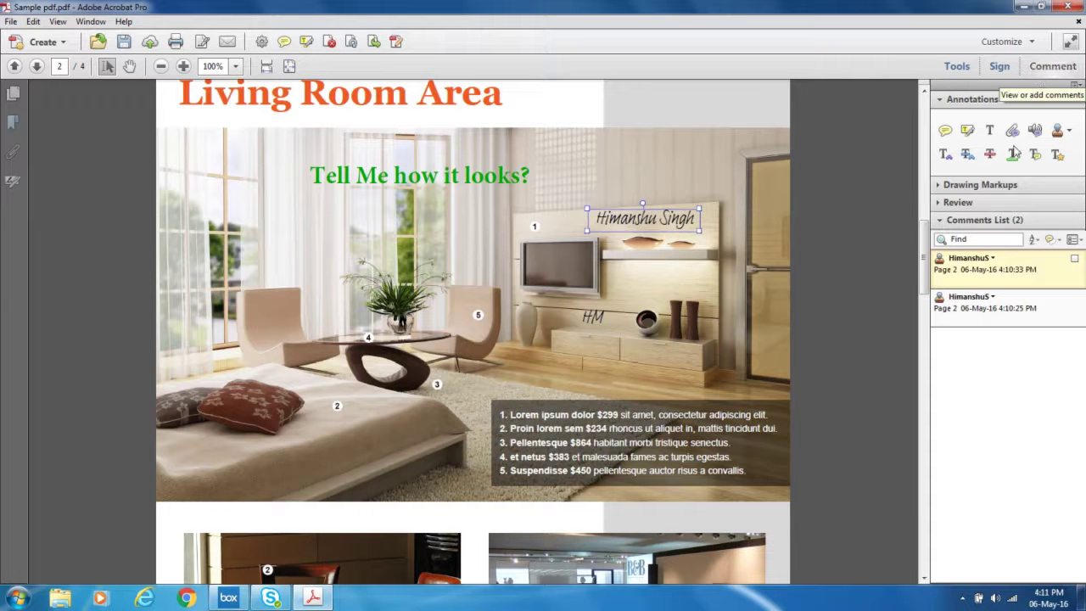
pyautogui.click(993, 207)
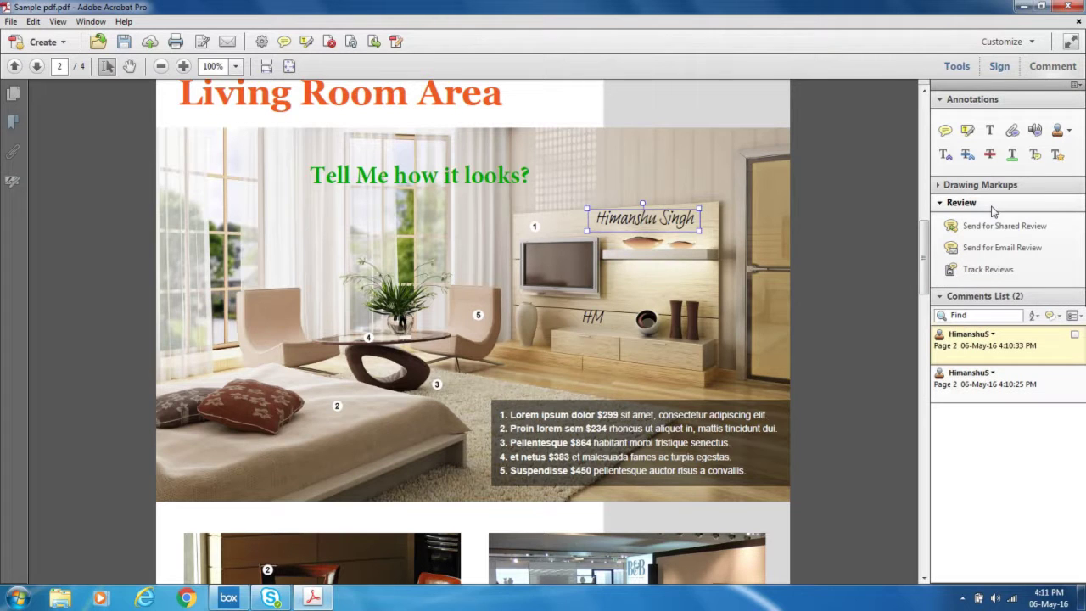